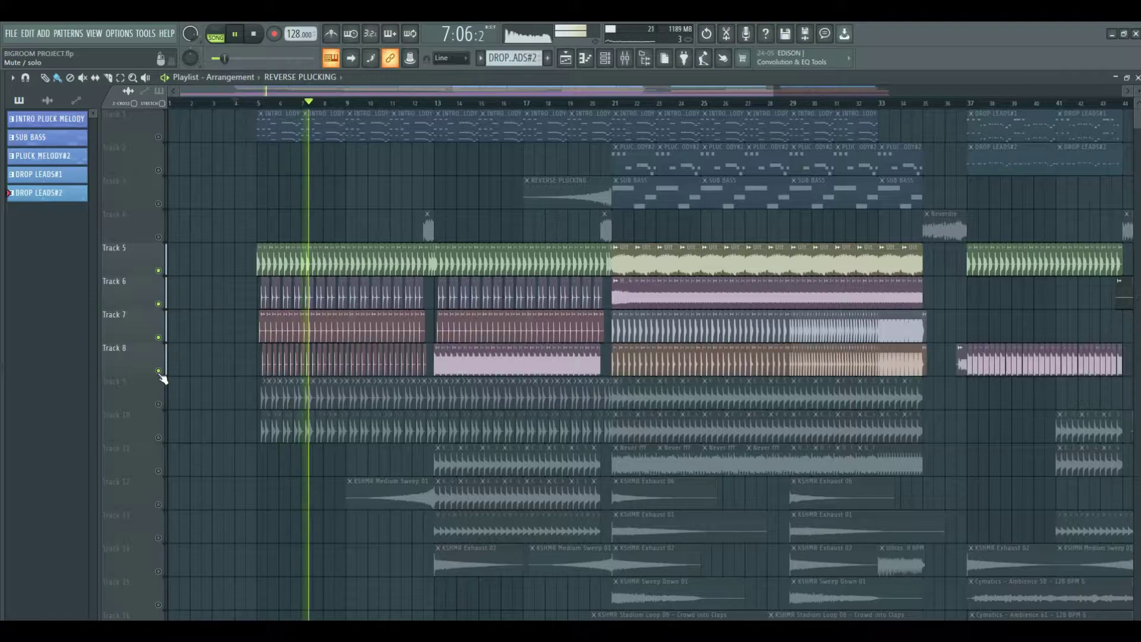
Unmute playlist tracks 9 to 14 one after another while the intro drums and FX play.
click(159, 404)
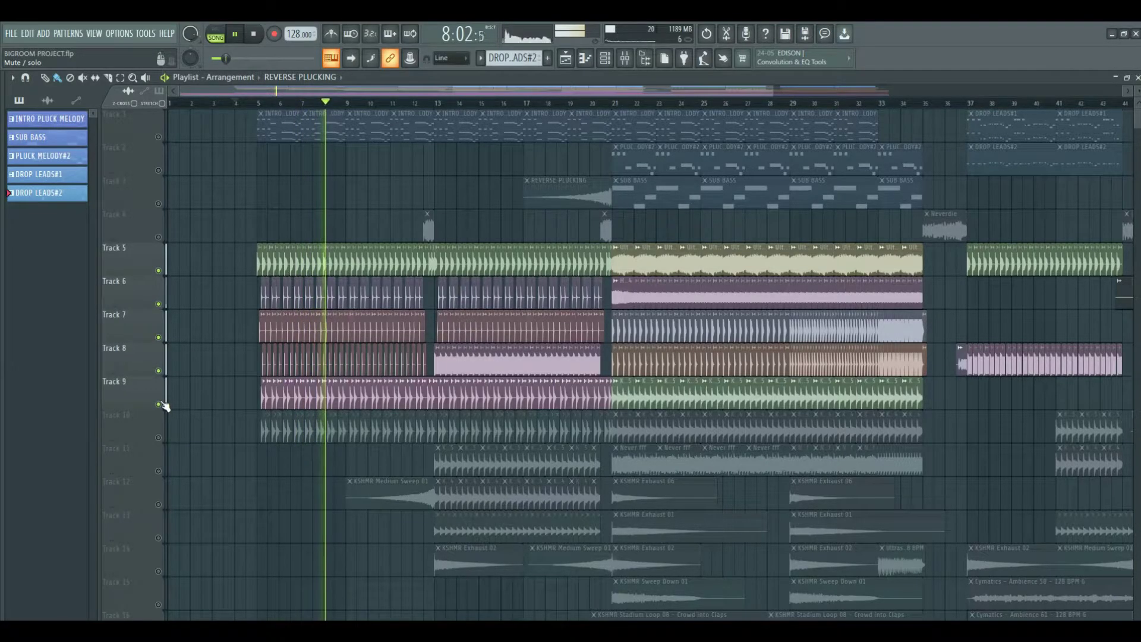
click(159, 438)
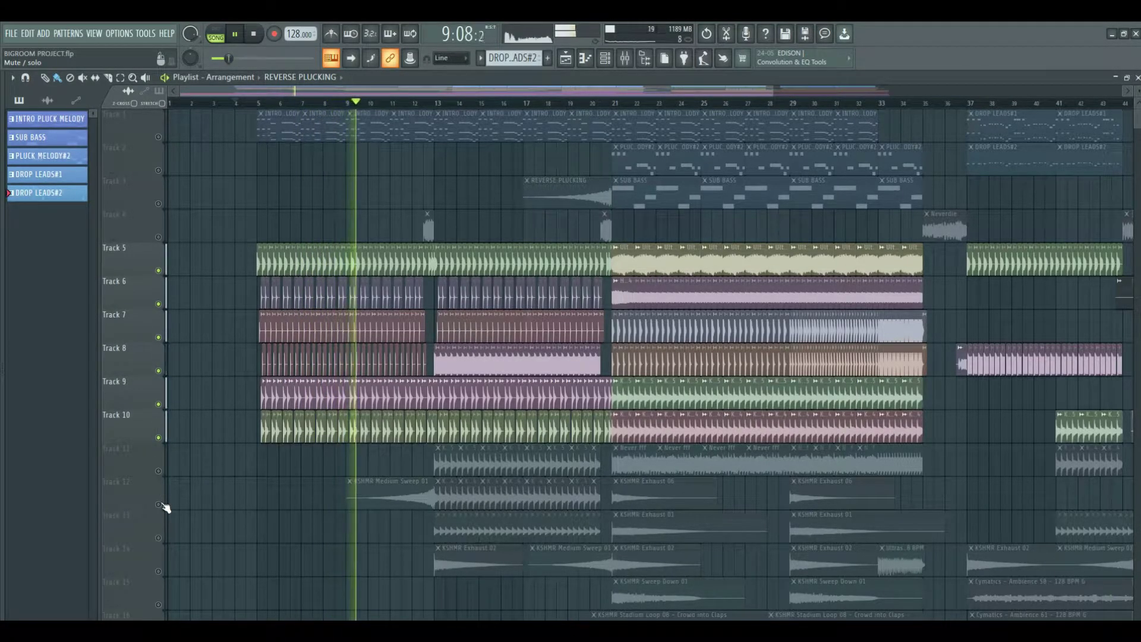
click(159, 505)
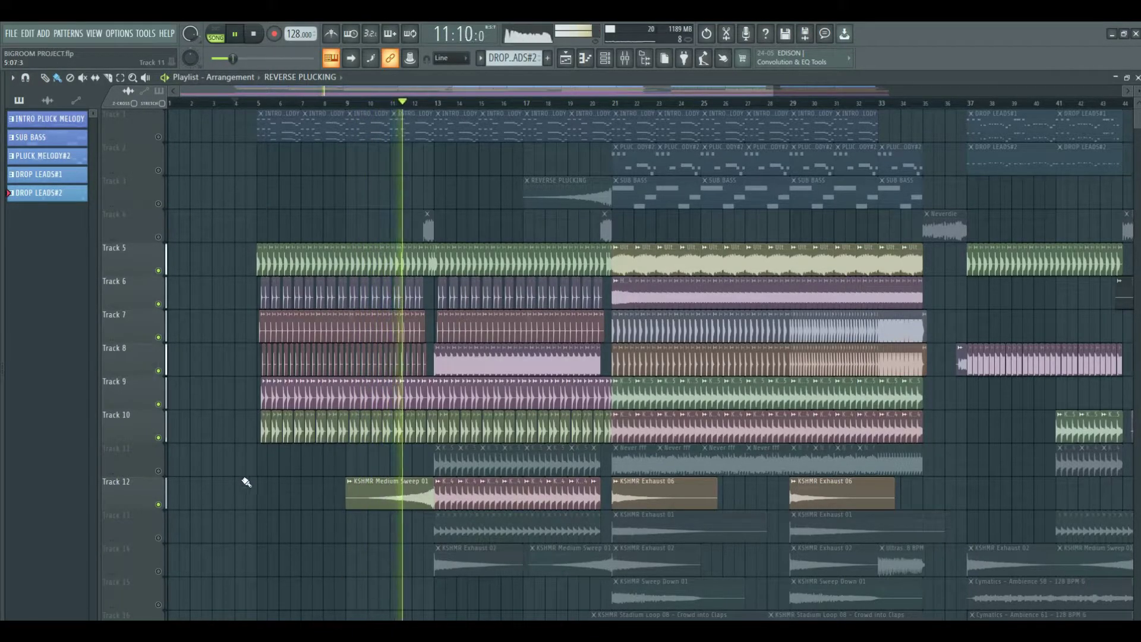
click(159, 472)
click(159, 538)
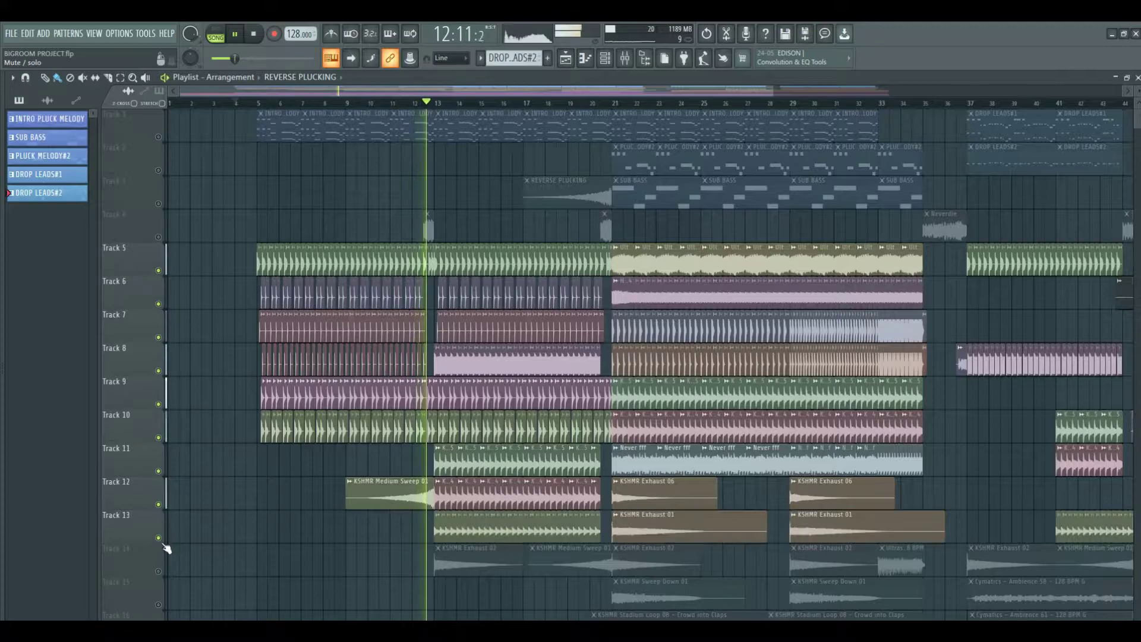
click(159, 572)
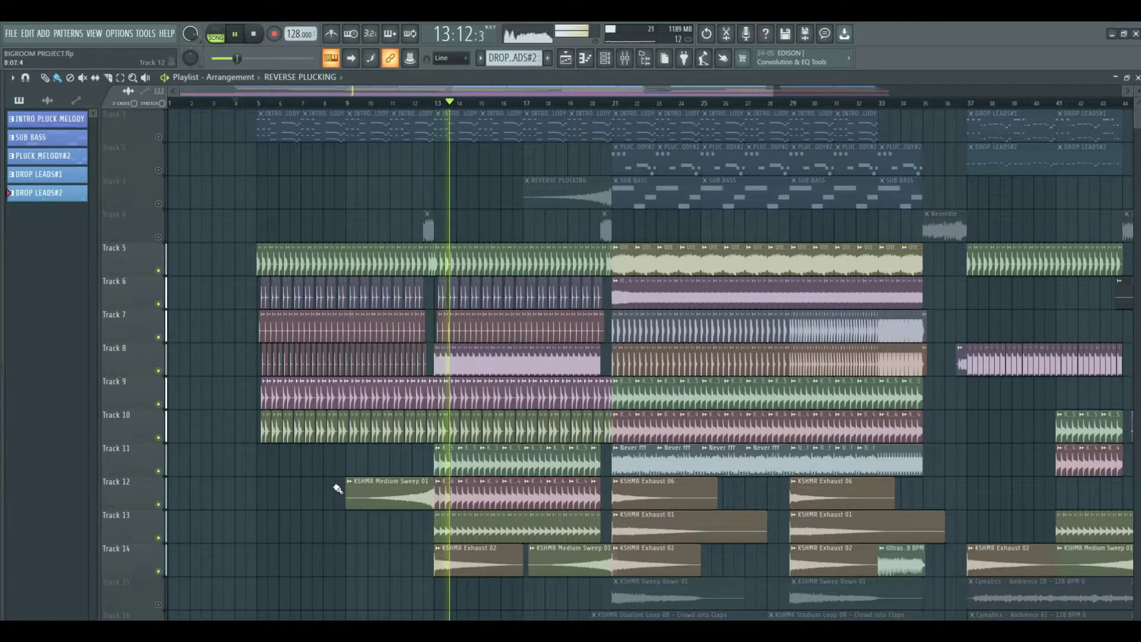
scroll(337, 489, down, 10)
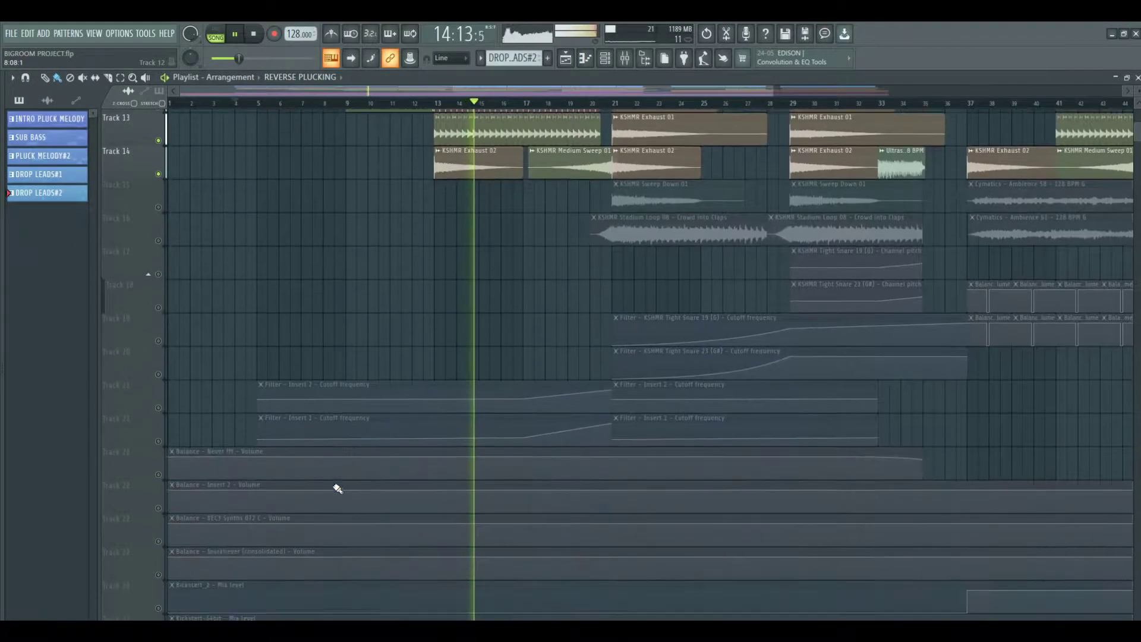
scroll(337, 488, up, 8)
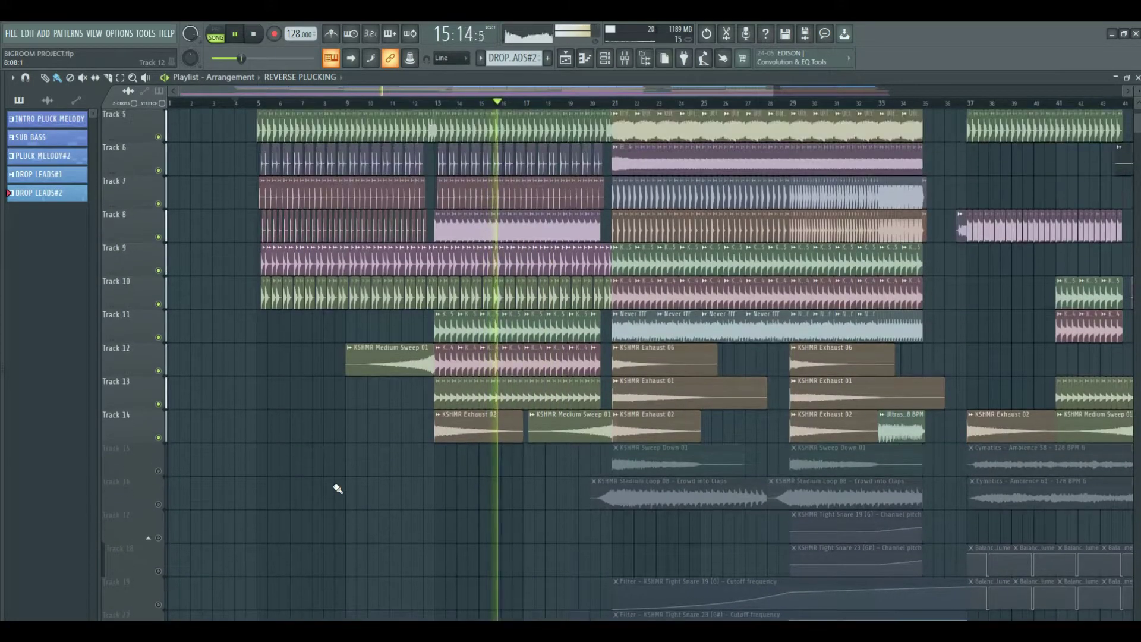
scroll(357, 512, up, 2)
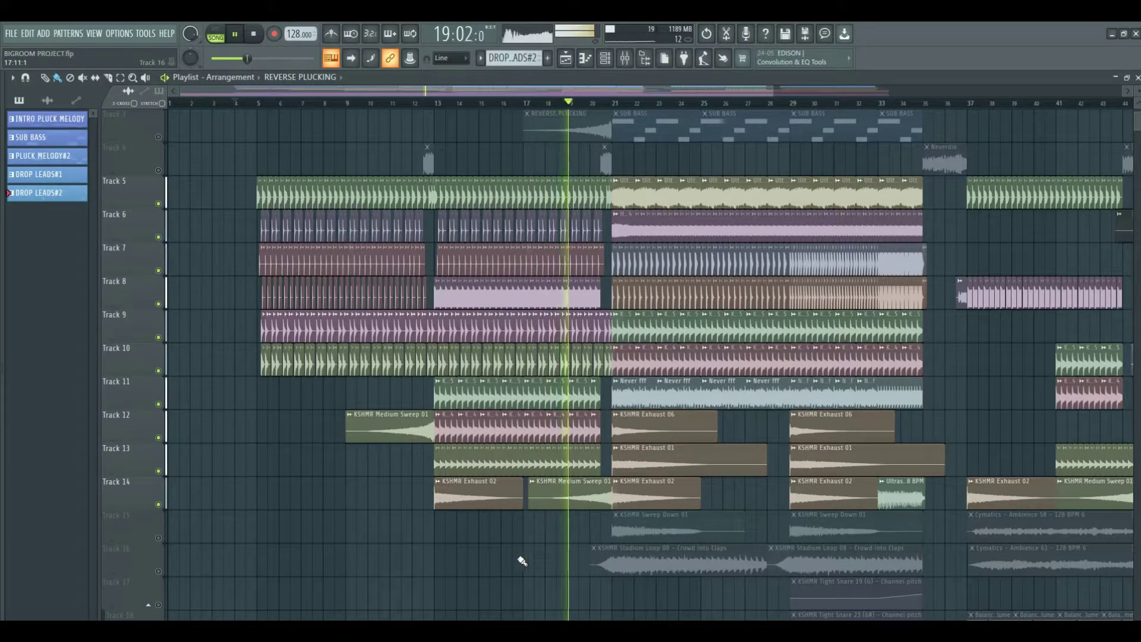
scroll(373, 387, up, 2)
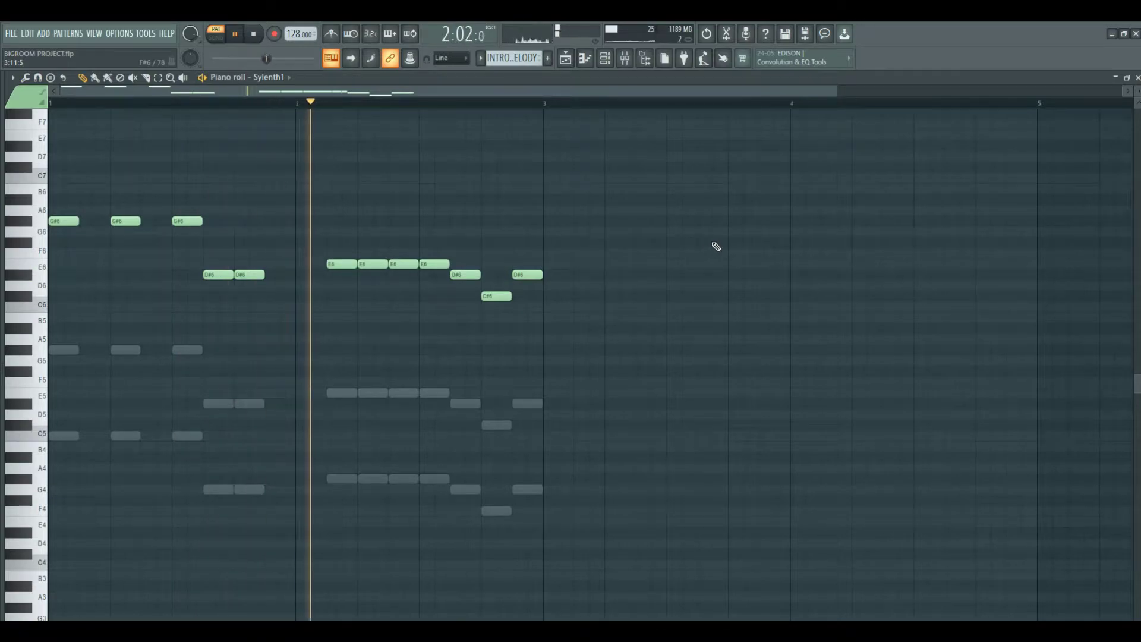
Stop the intro pluck pattern, play the song arrangement with drums from bar 1, and stop playback.
key(space)
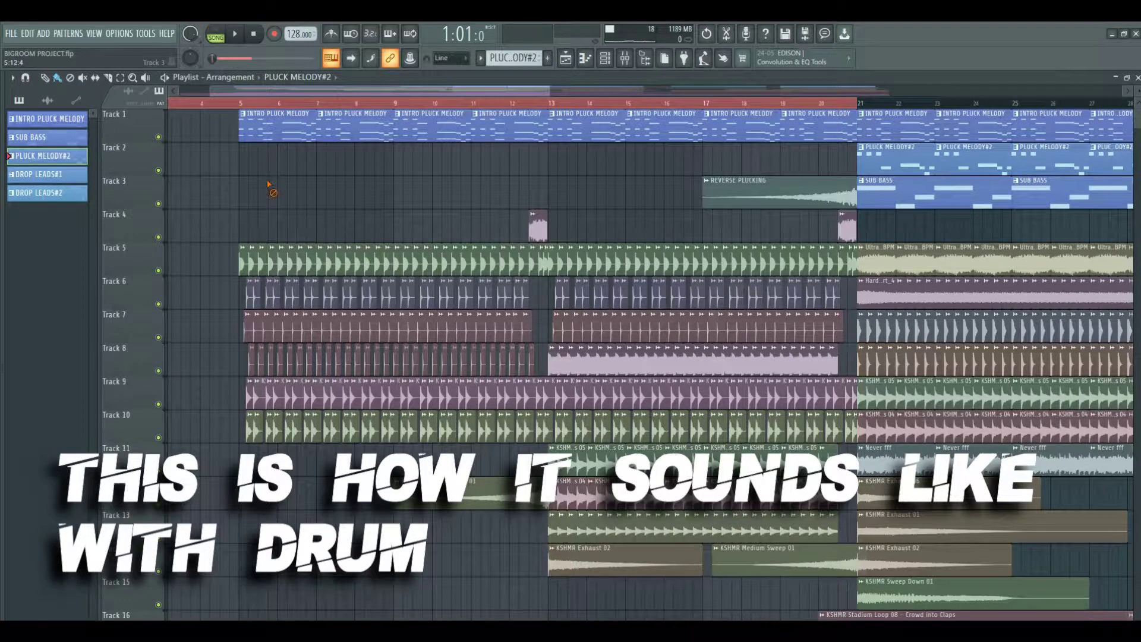
key(space)
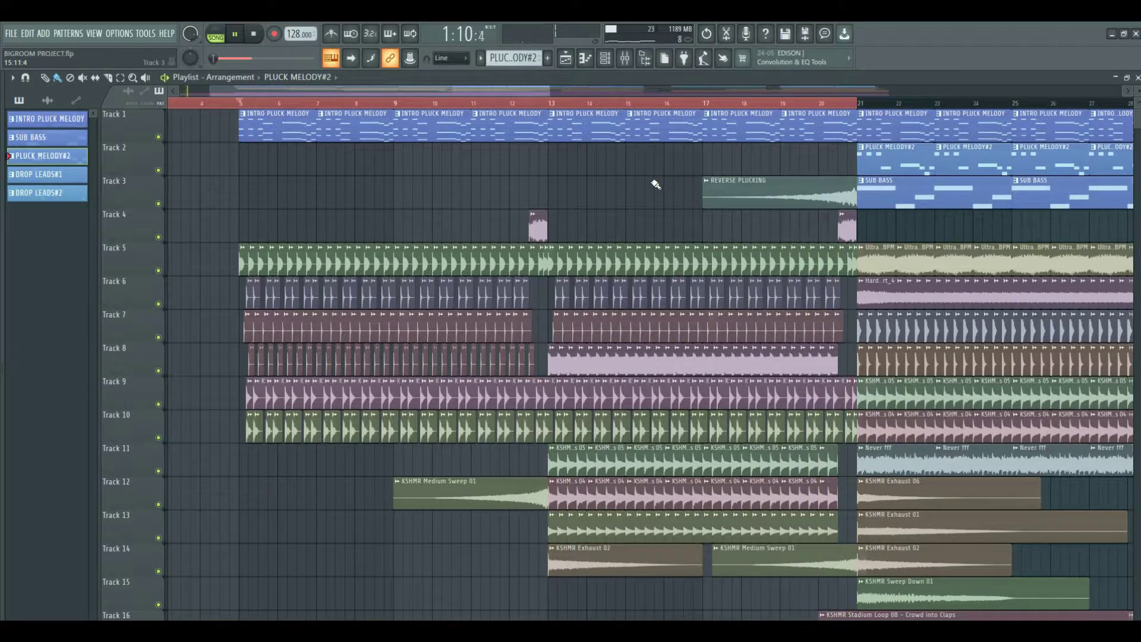
key(space)
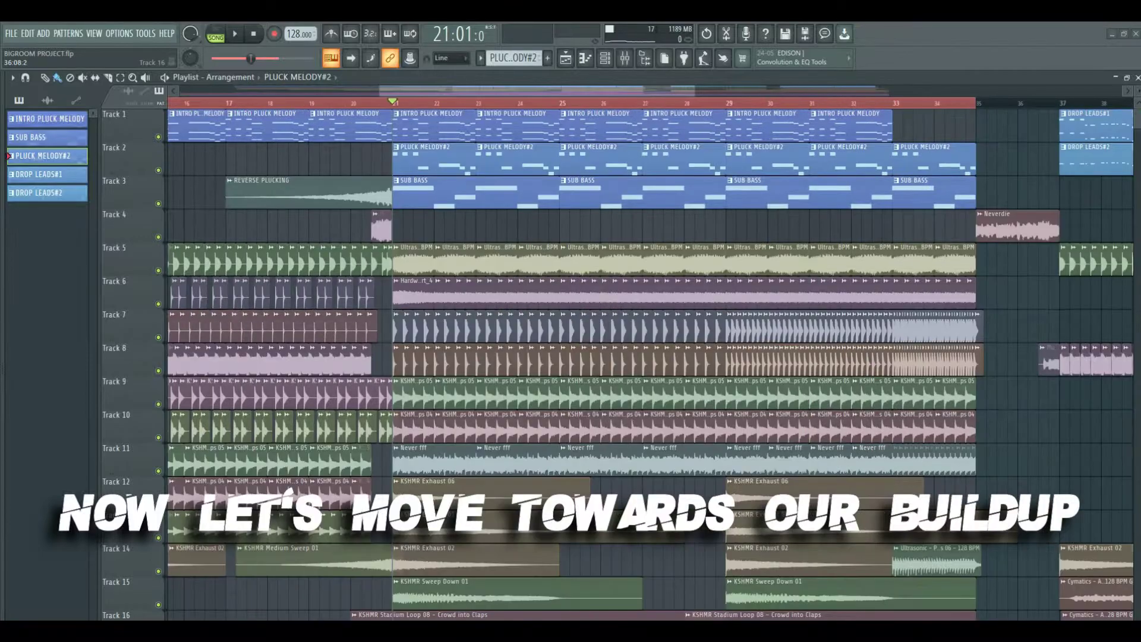
Solo track 5 in the playlist and unmute tracks 6 to 10 one by one to layer the buildup drums.
ctrl+click(158, 270)
scroll(166, 241, down, 1)
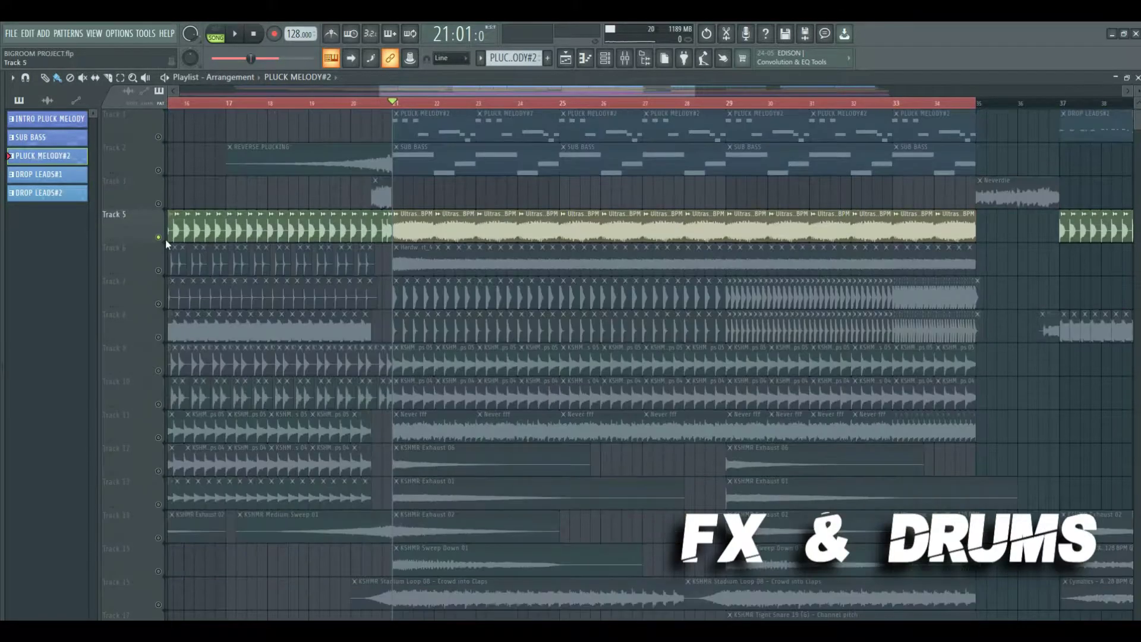
click(158, 270)
click(158, 303)
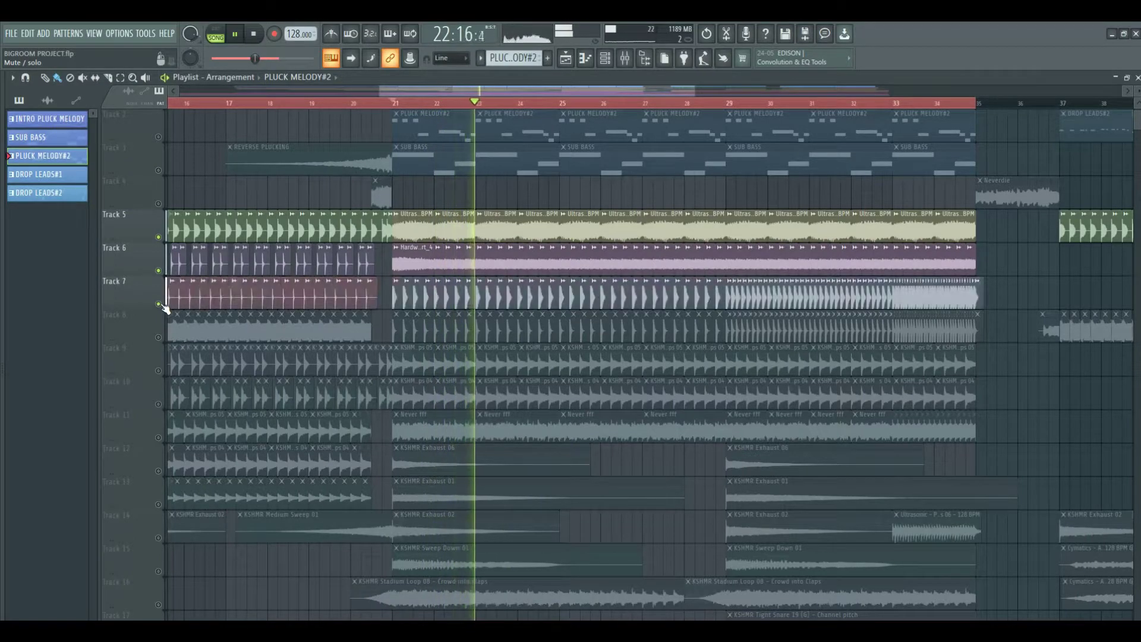
click(158, 337)
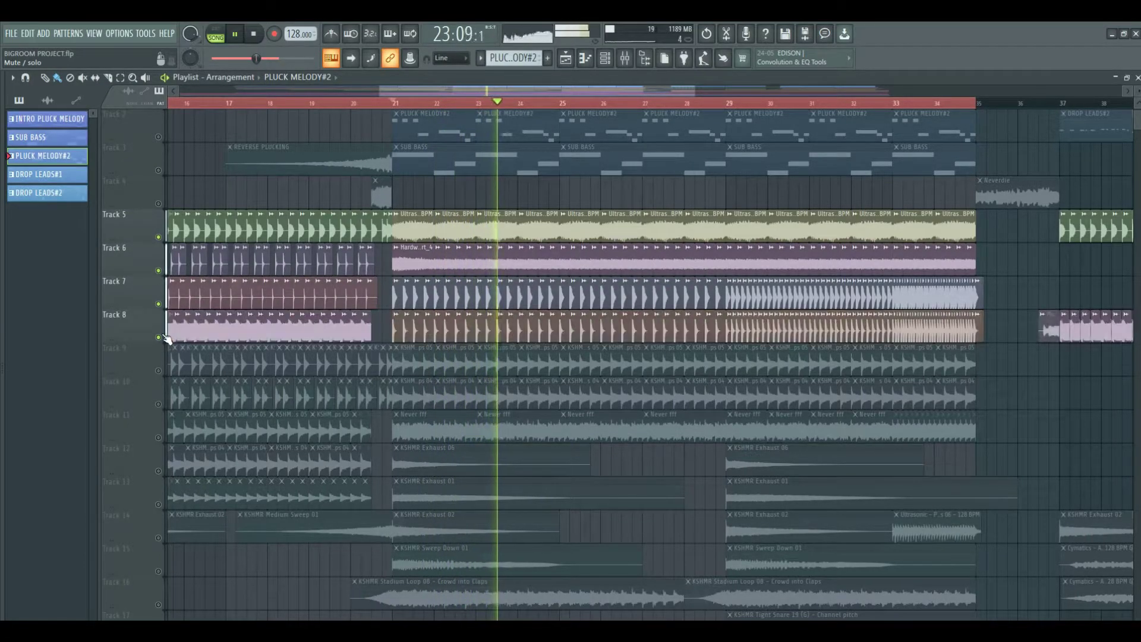
click(158, 370)
click(159, 405)
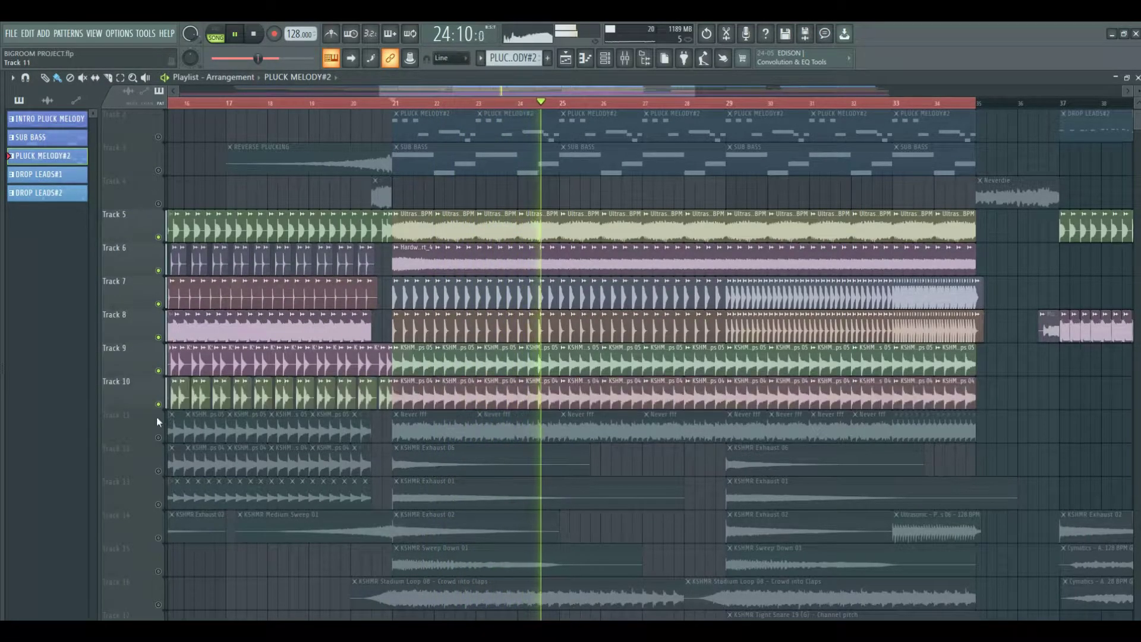
Unmute tracks 12 to 16 with the exhaust, sweep and stadium loop clips during buildup playback.
click(158, 470)
click(158, 505)
scroll(151, 529, down, 2)
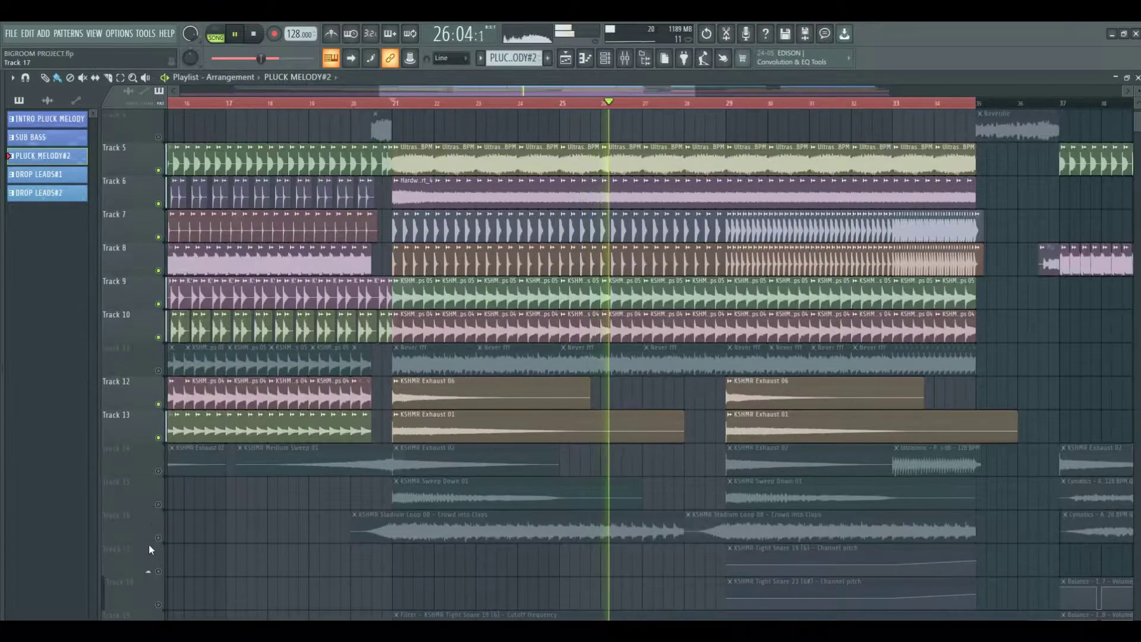
click(158, 537)
click(158, 505)
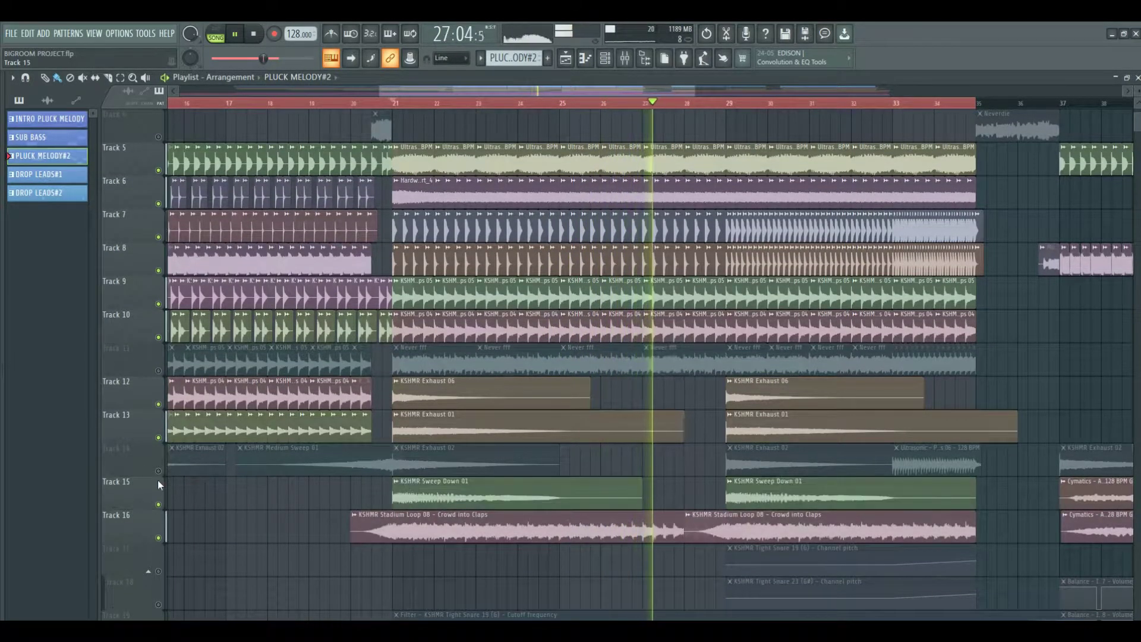
click(158, 470)
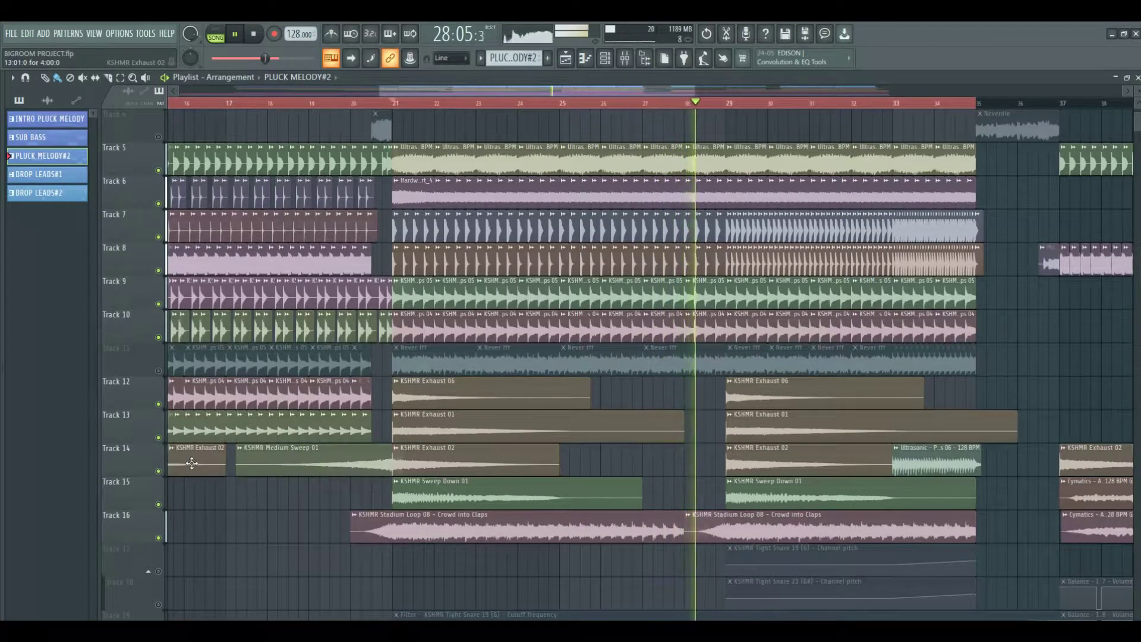
Unmute tracks 17 to 20 with the KSHMR Tight Snare channel pitch and filter cutoff automation.
scroll(173, 469, down, 4)
click(158, 438)
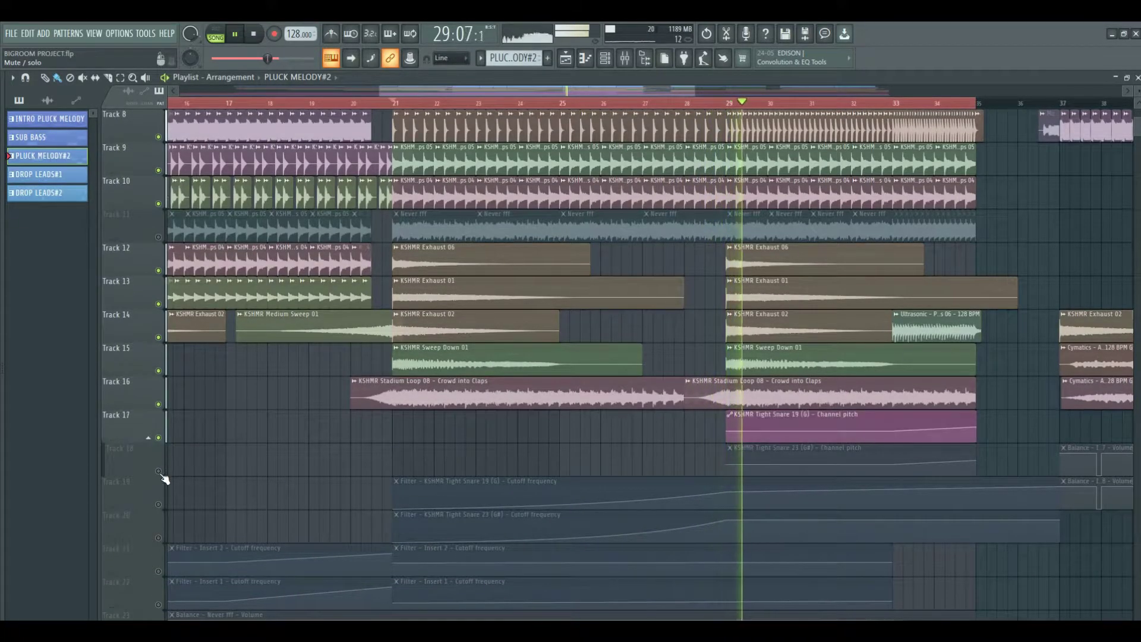
click(158, 471)
click(158, 505)
click(158, 538)
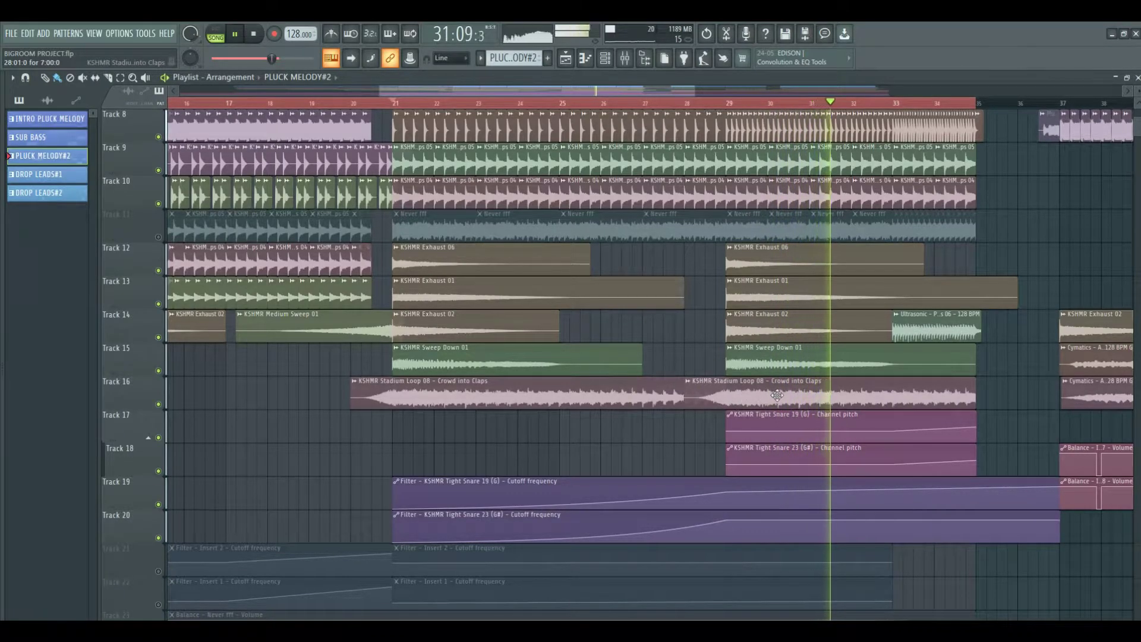
scroll(776, 396, up, 2)
scroll(777, 395, up, 2)
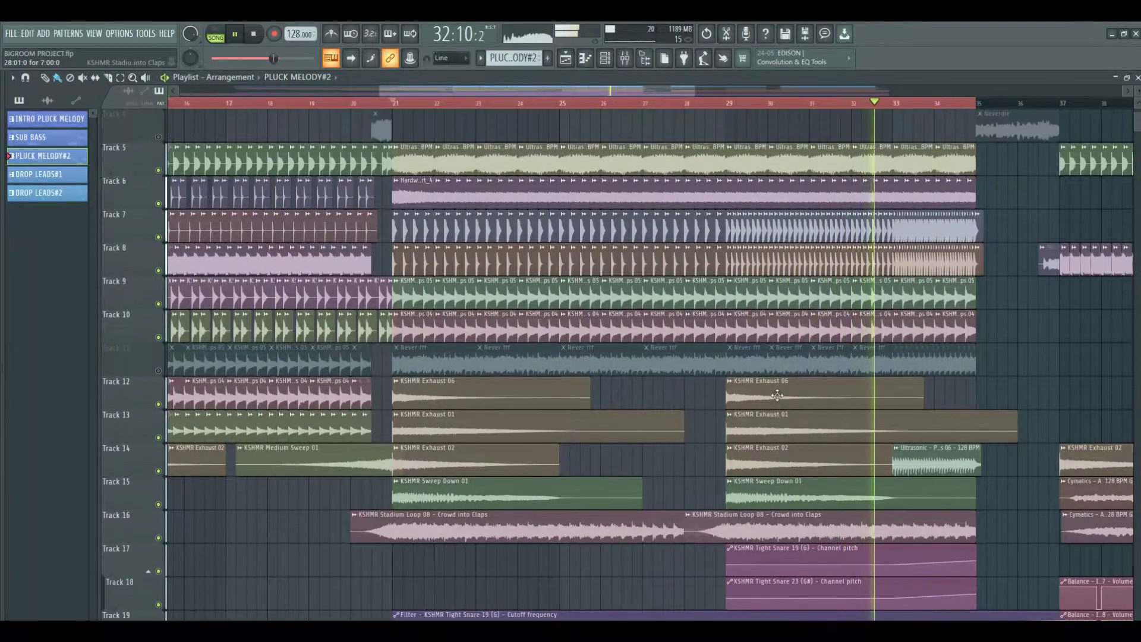
drag(586, 92, 675, 92)
scroll(773, 321, up, 1)
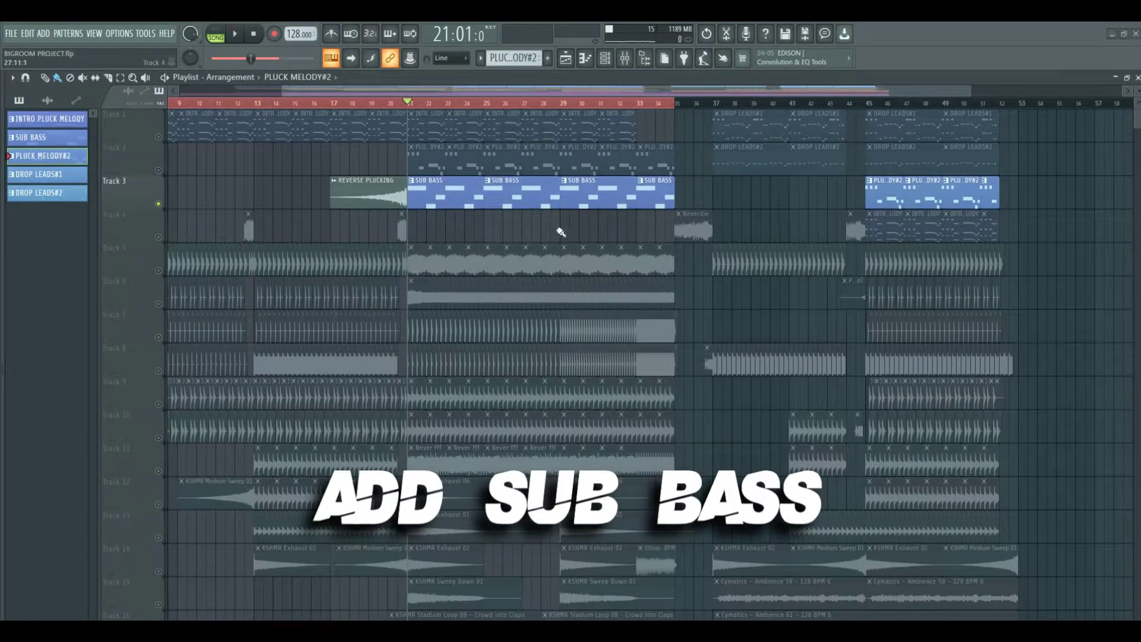
Play the buildup from bar 21 with the sub bass on track 3 soloed.
key(space)
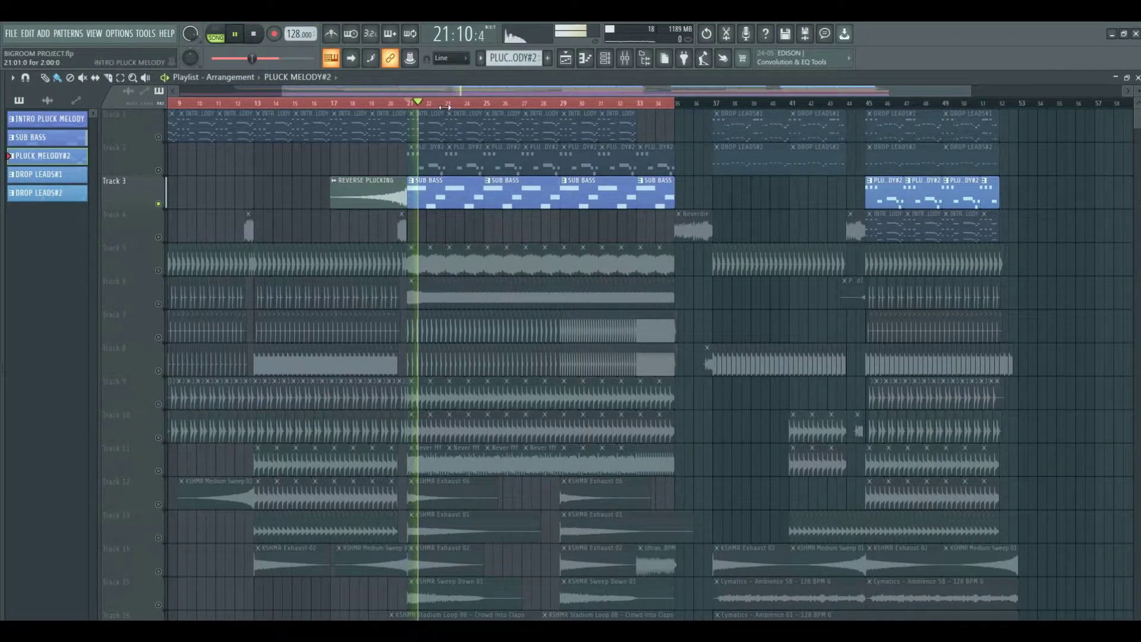
scroll(445, 111, up, 4)
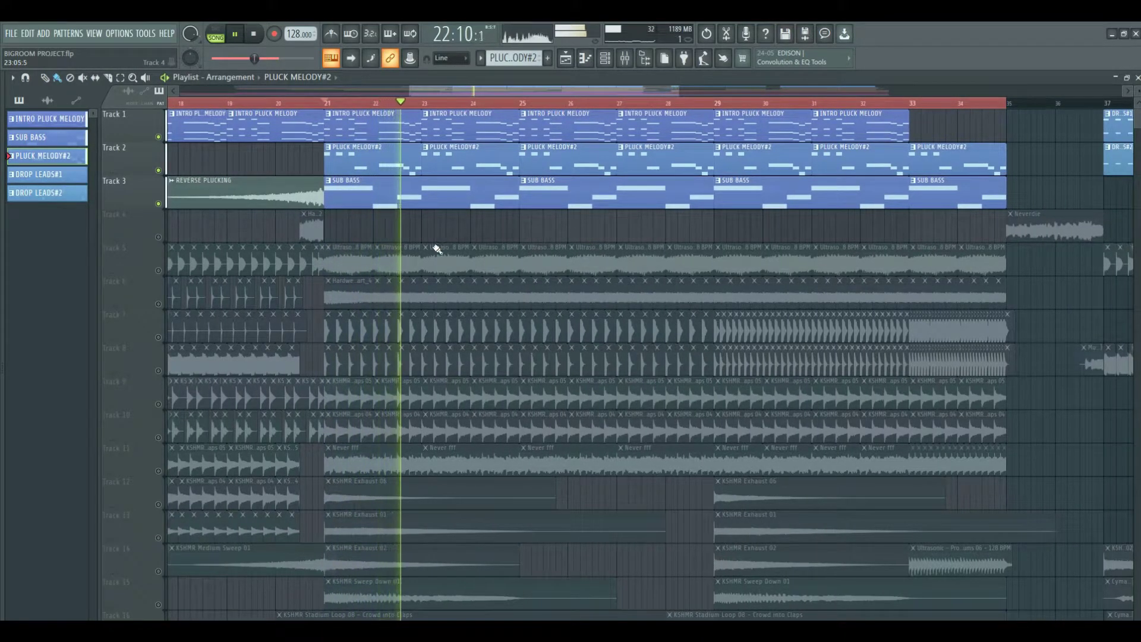
Unmute the Kickstart mix level automation on tracks 27 to 30 while the melody and sub bass play.
scroll(438, 247, down, 7)
drag(155, 507, 165, 581)
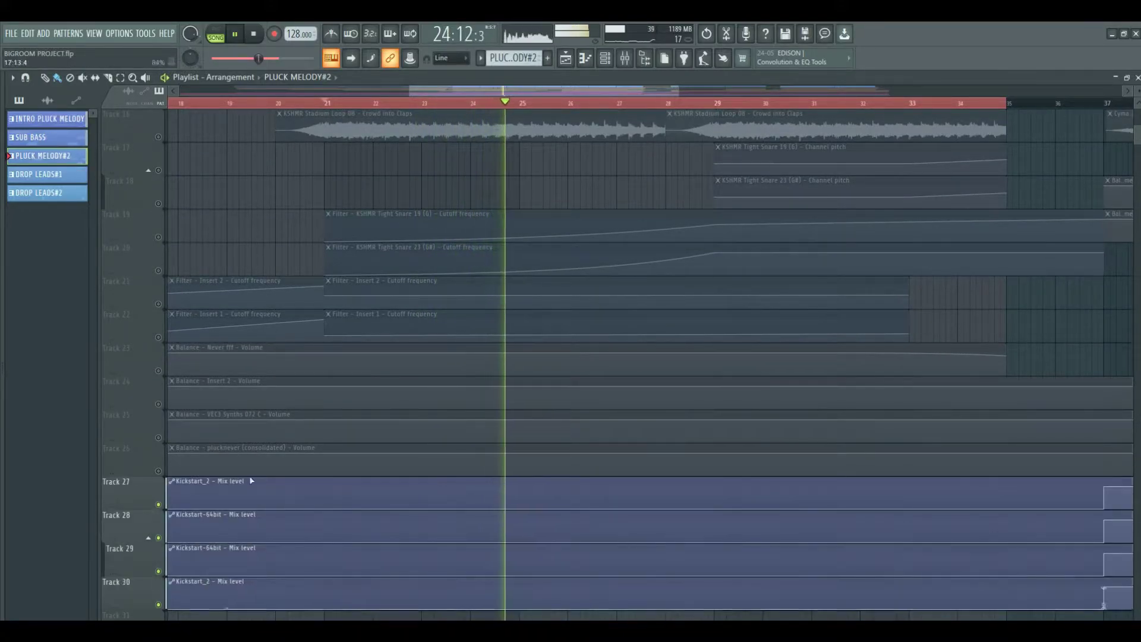
scroll(494, 347, up, 5)
scroll(497, 353, up, 3)
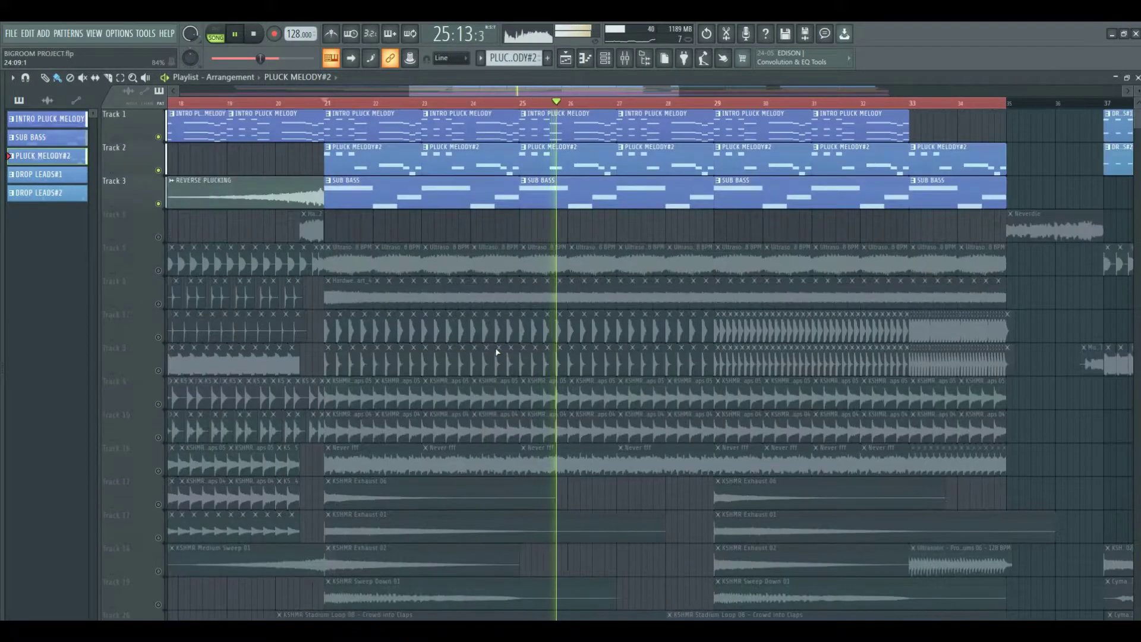
drag(658, 91, 673, 94)
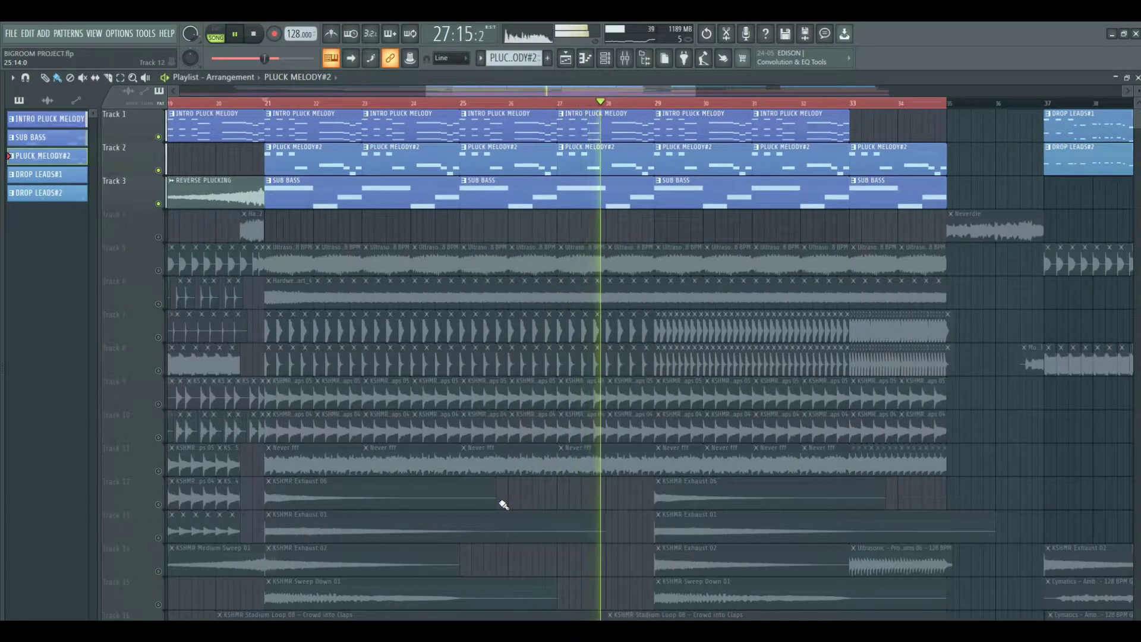
Play through the whole buildup and examine its melody, drum, FX and automation tracks up to the drop at bar 37.
key(space)
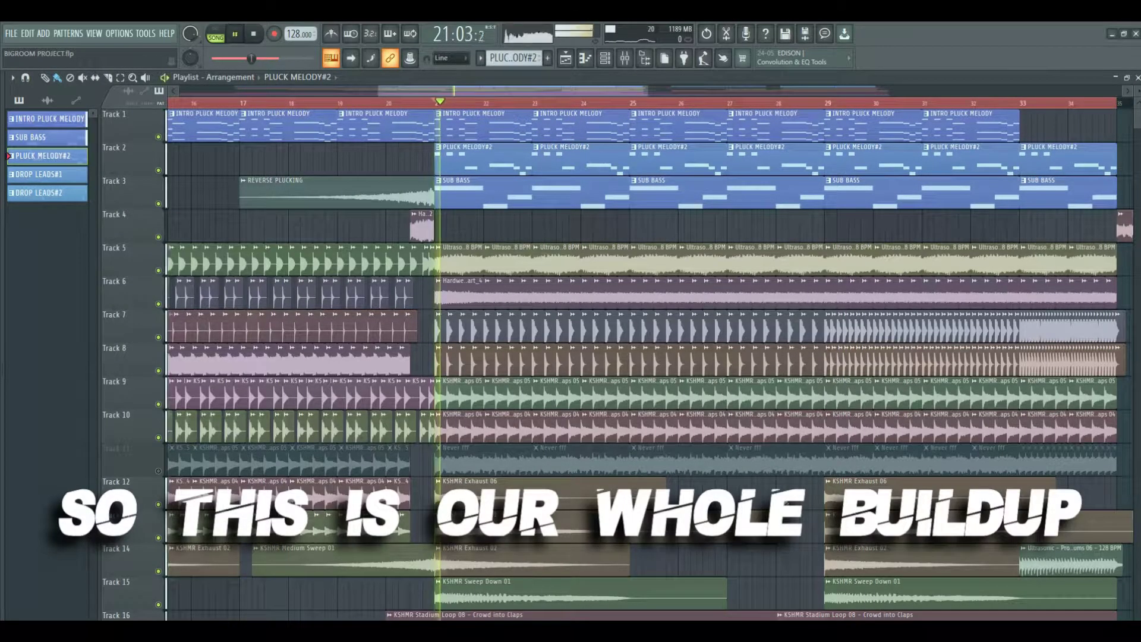
scroll(511, 101, down, 2)
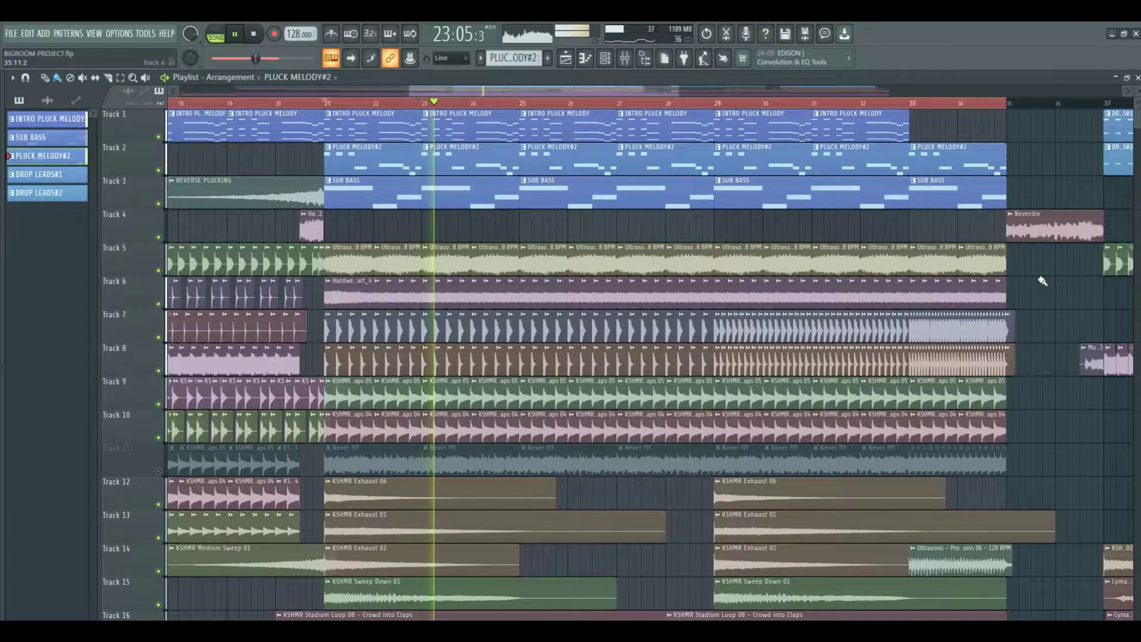
drag(630, 90, 653, 88)
scroll(743, 314, down, 5)
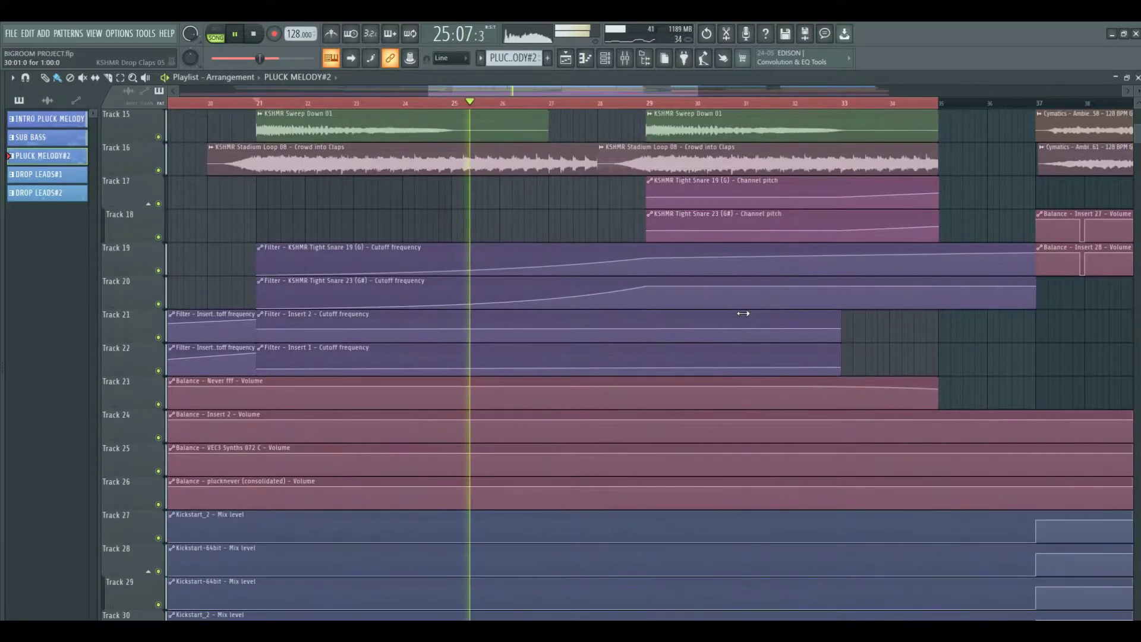
scroll(743, 314, down, 1)
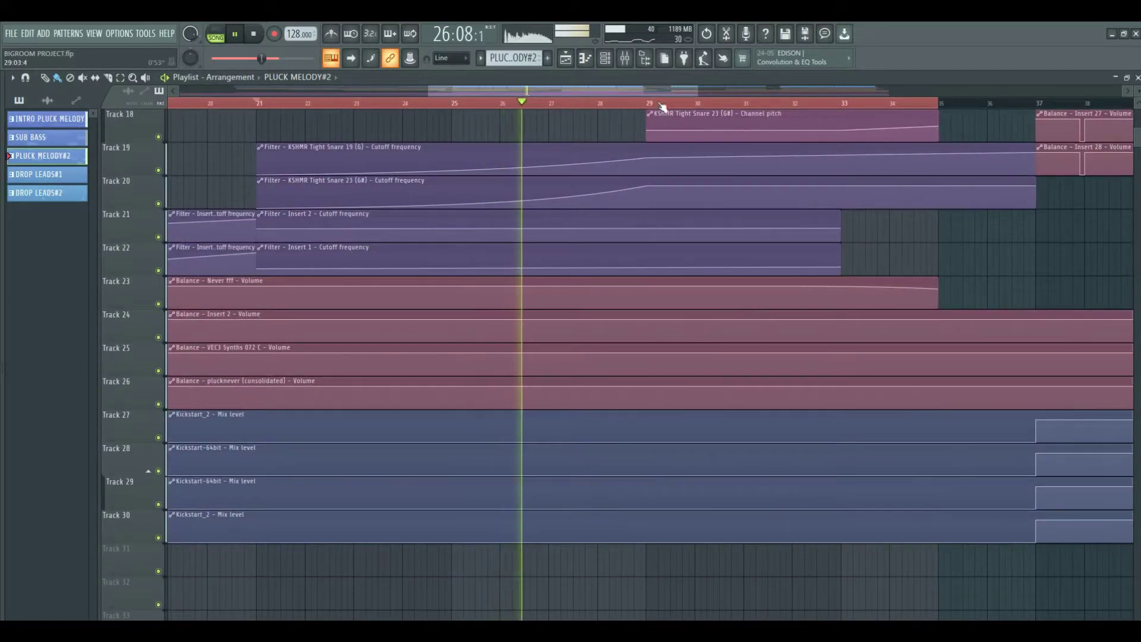
scroll(660, 110, down, 5)
scroll(625, 256, up, 3)
scroll(625, 255, up, 3)
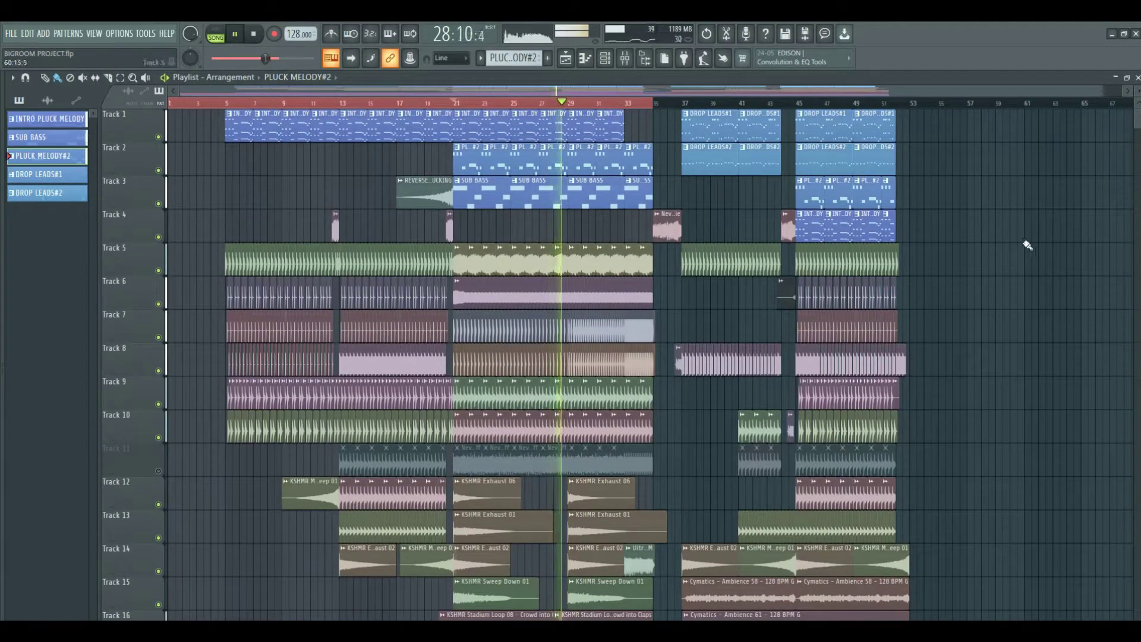
scroll(585, 108, up, 3)
drag(654, 94, 684, 95)
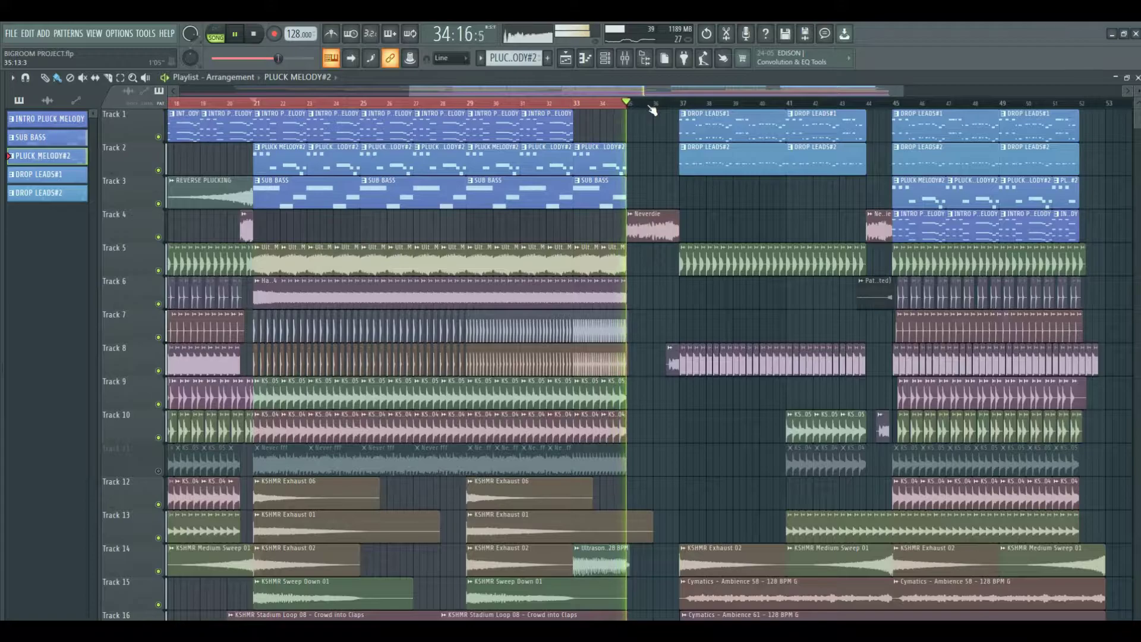
key(space)
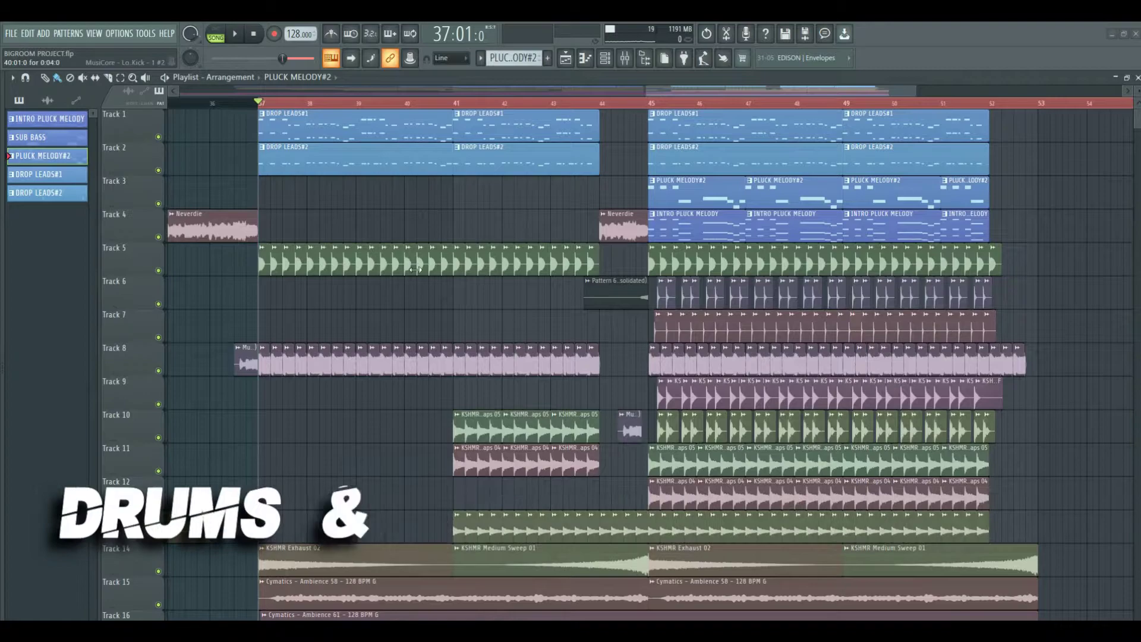
Inspect the sample settings of the Hardwell & Blasterjaxx Part_3 clip, KSHMR Drop Claps 05 and KSHMR Drop Claps 04 used in the drop.
double_click(353, 370)
double_click(512, 356)
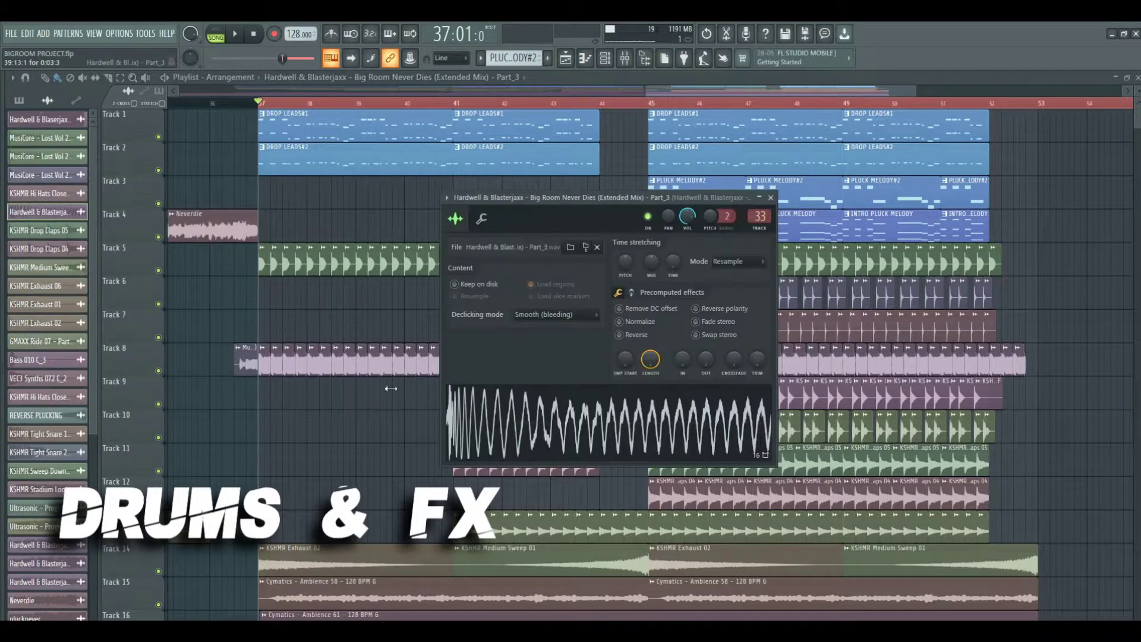
click(772, 198)
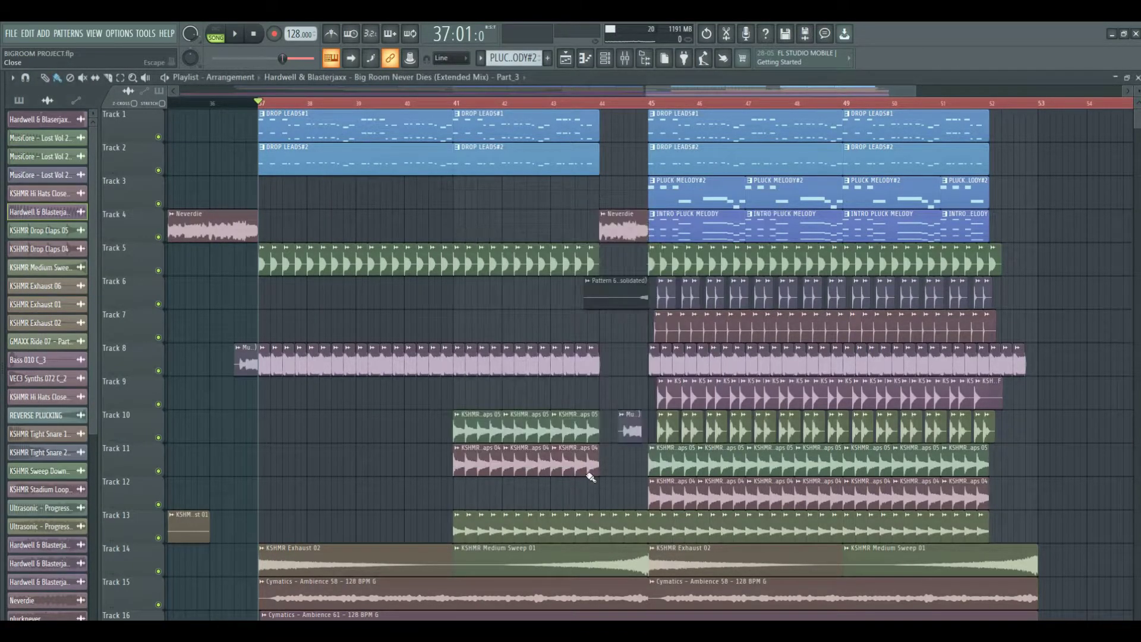
double_click(561, 434)
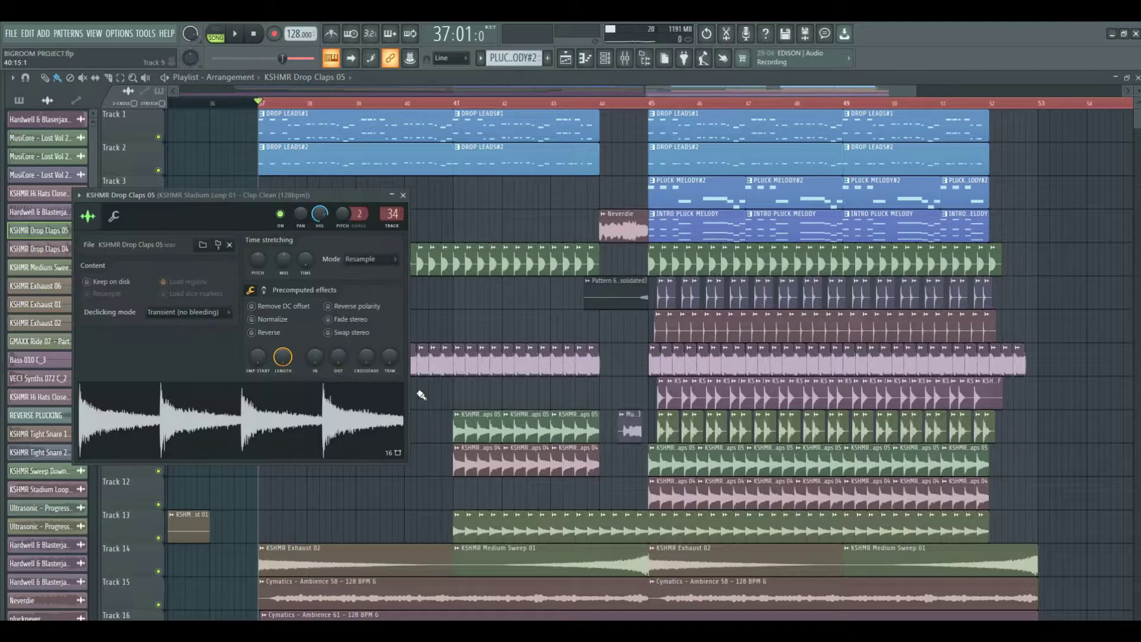
double_click(574, 460)
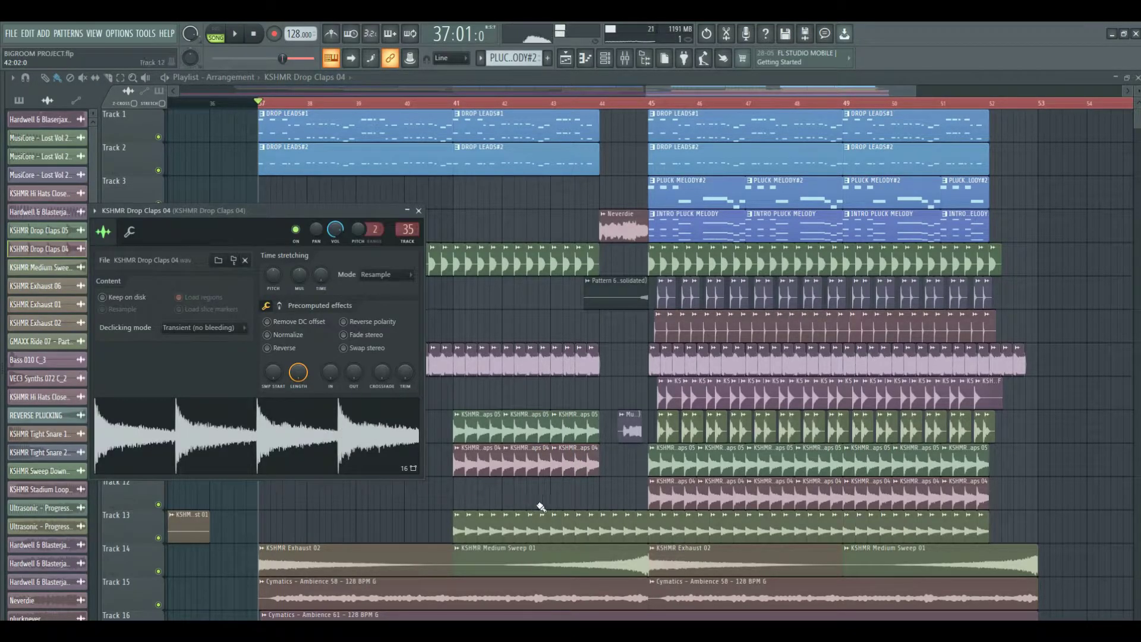
Inspect the sample settings of the GMAXX Ride 07 and KSHMR Exhaust 02 clips in the drop.
scroll(559, 506, down, 1)
double_click(399, 425)
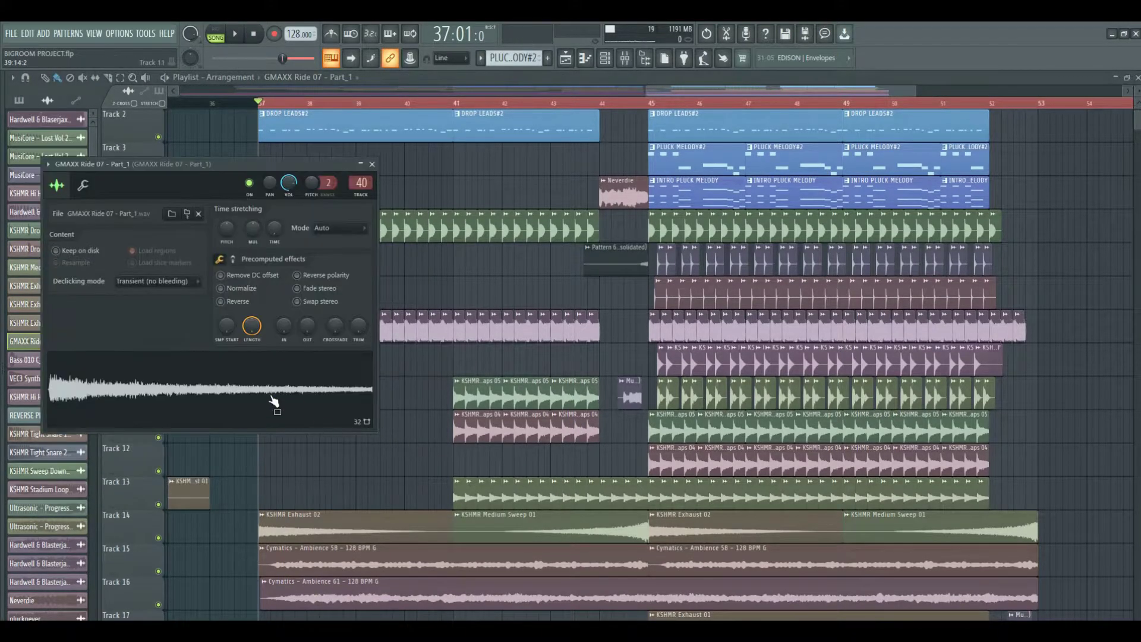
double_click(402, 522)
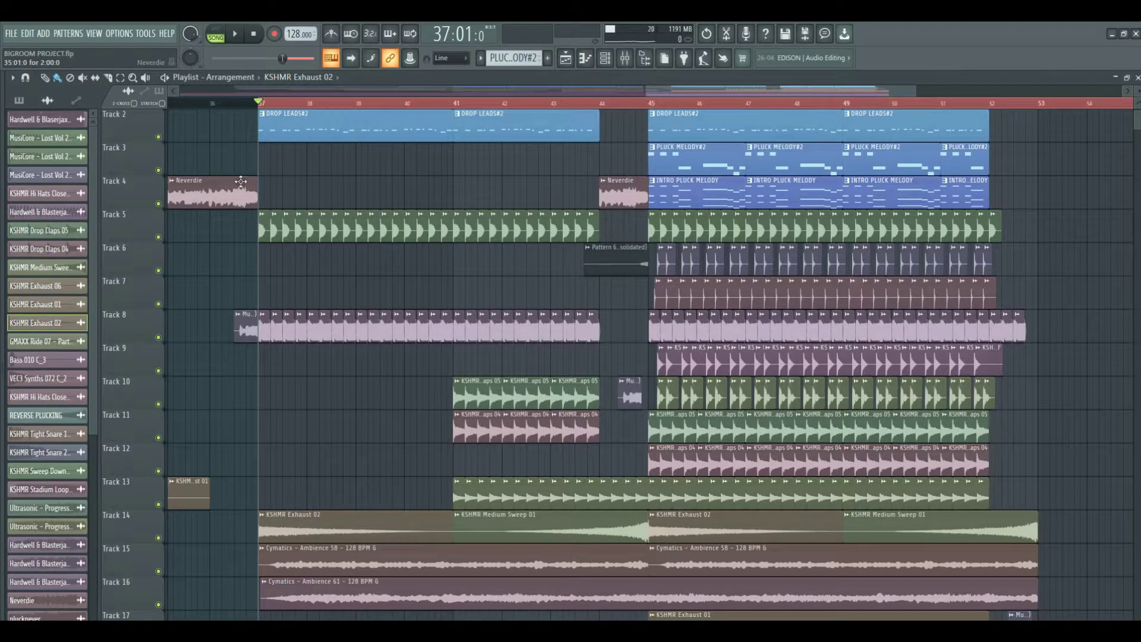
Solo the exhaust and sweep FX on track 14, play them from bars 37 and 43, and unmute track 17 with KSHMR Exhaust 01.
right_click(159, 537)
scroll(255, 415, down, 3)
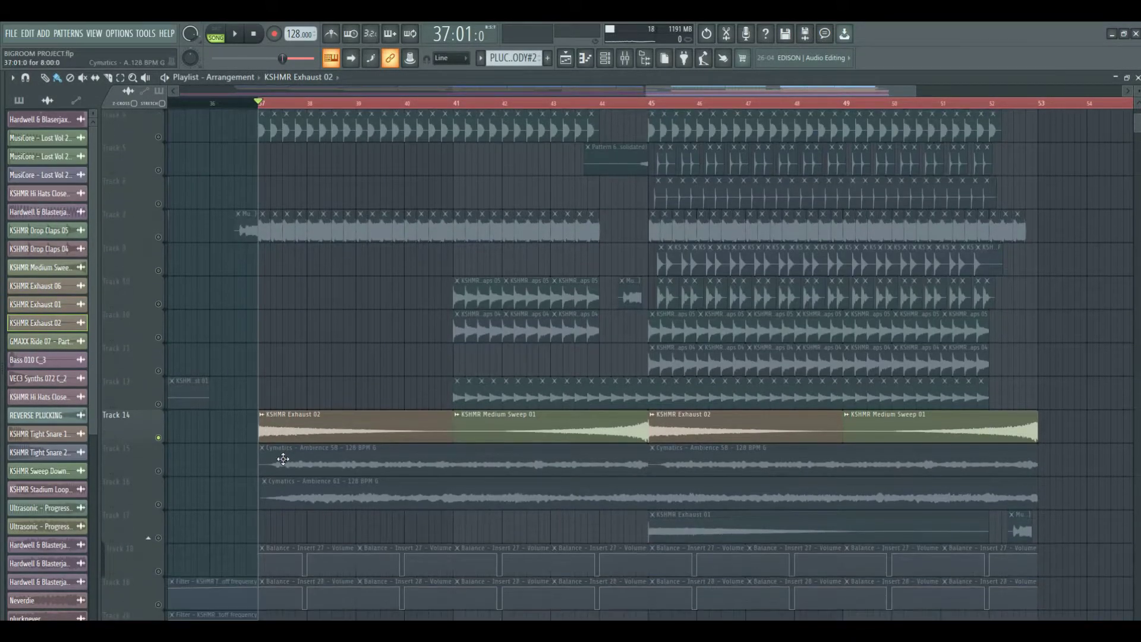
key(space)
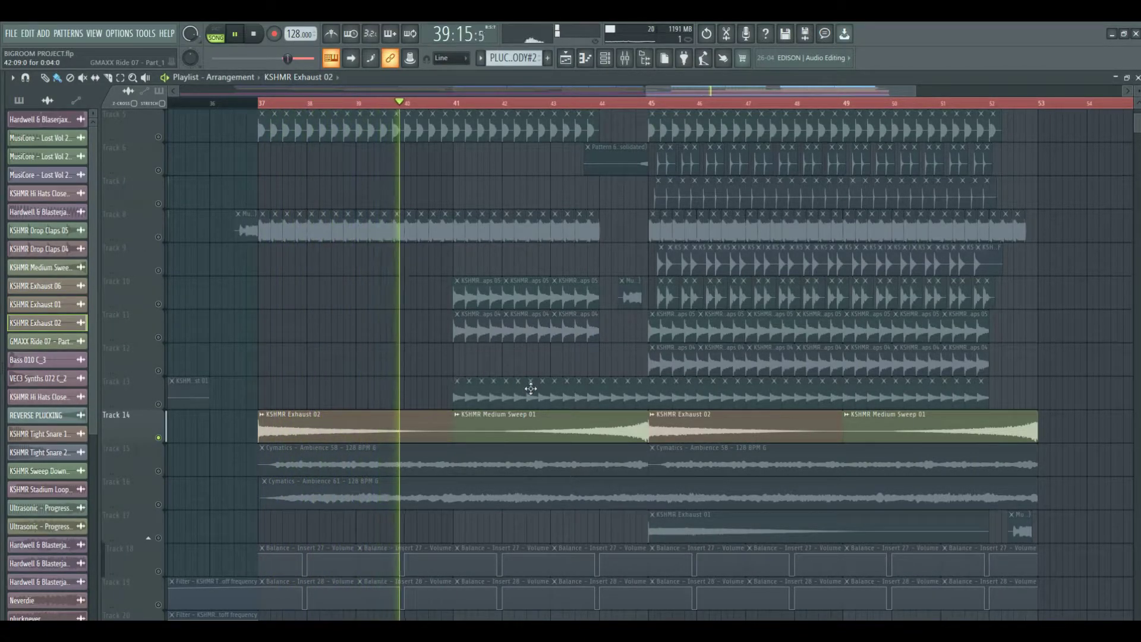
click(551, 103)
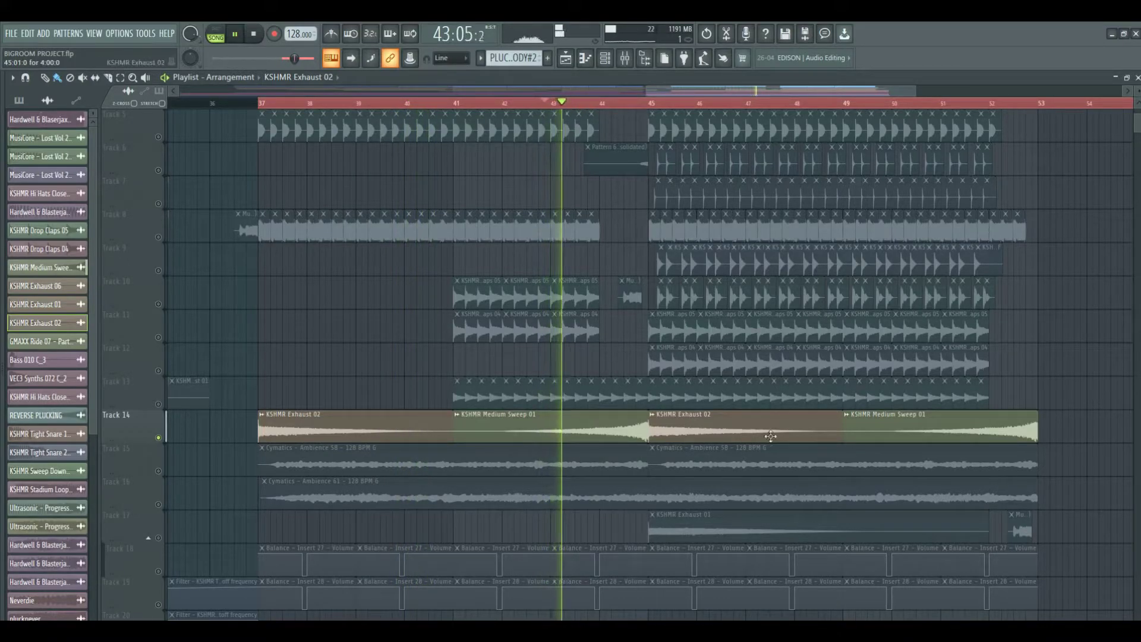
click(157, 539)
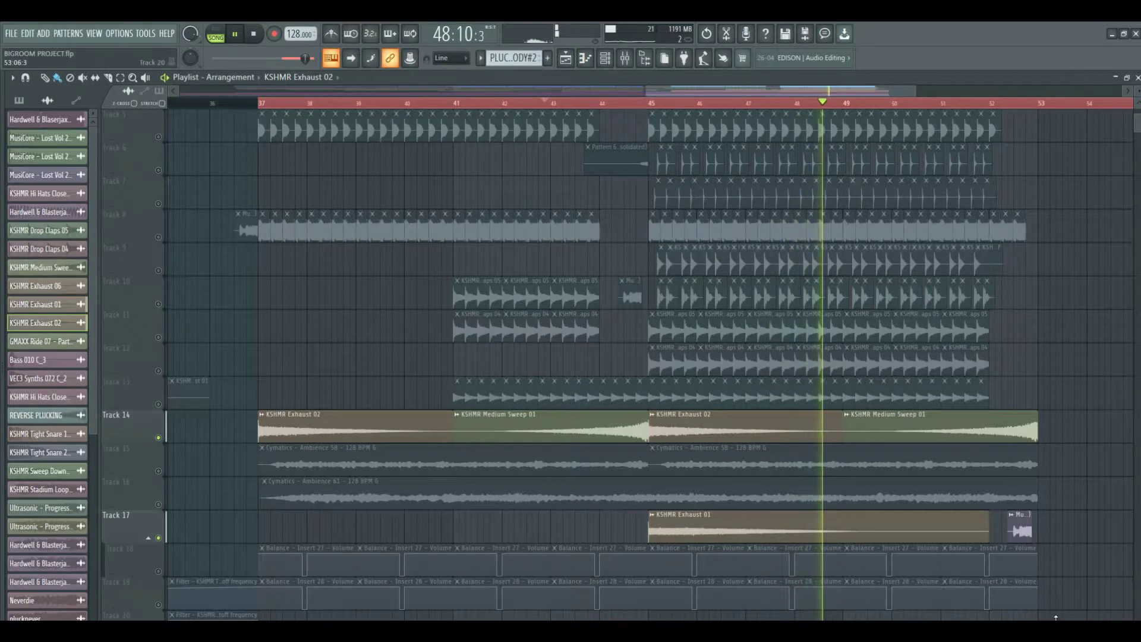
key(space)
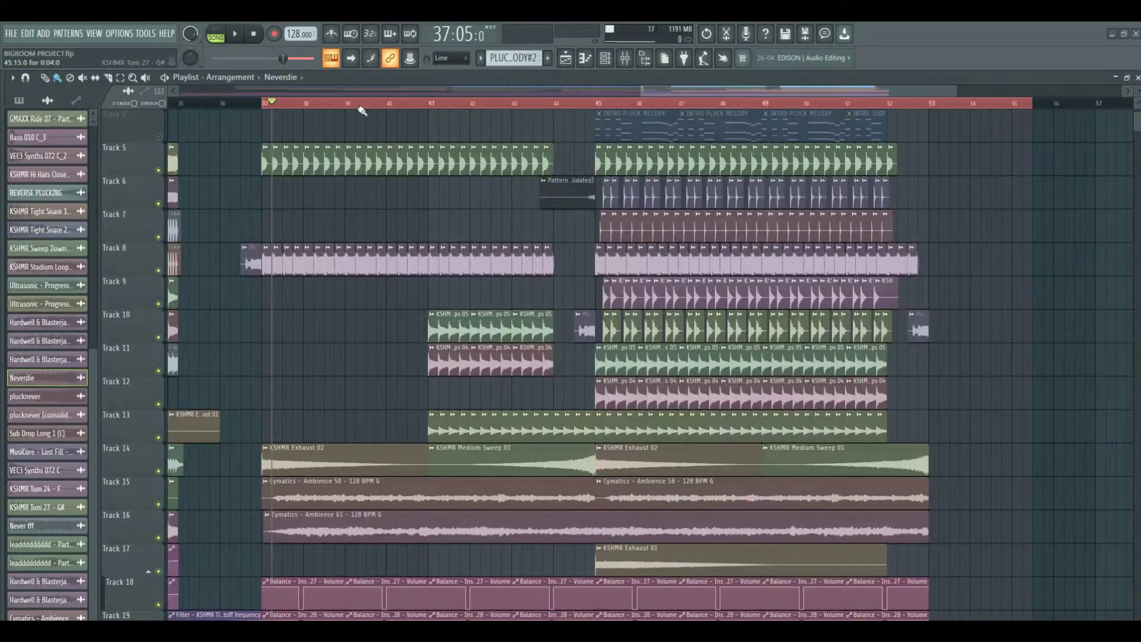
Play the drop's drum and FX tracks together from bar 37 with the lead and melody tracks muted.
scroll(334, 113, up, 2)
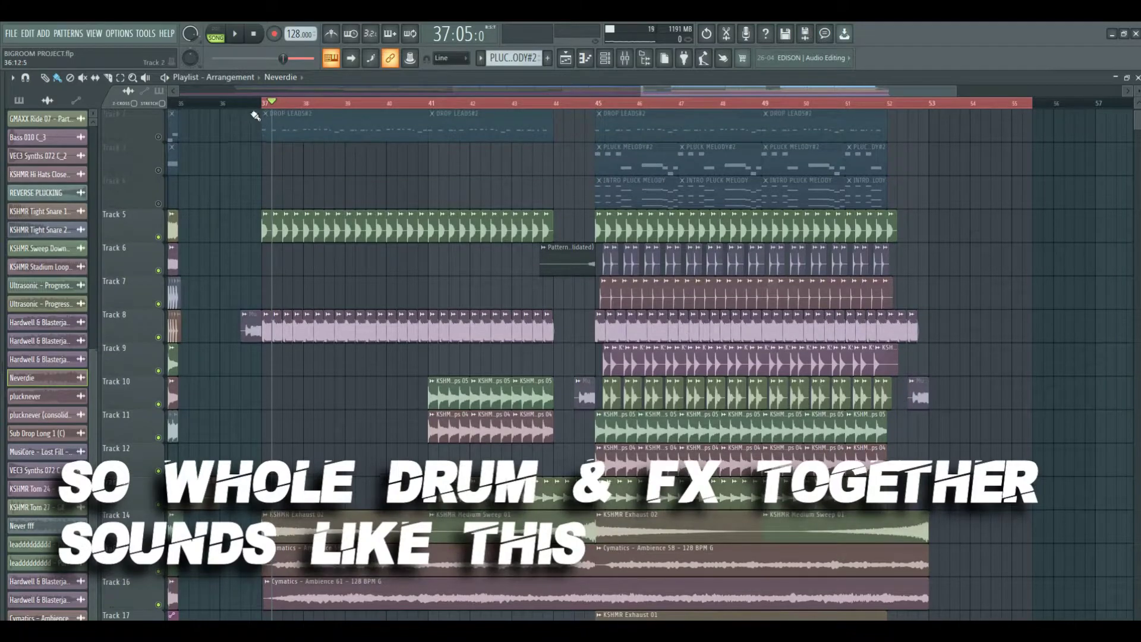
key(space)
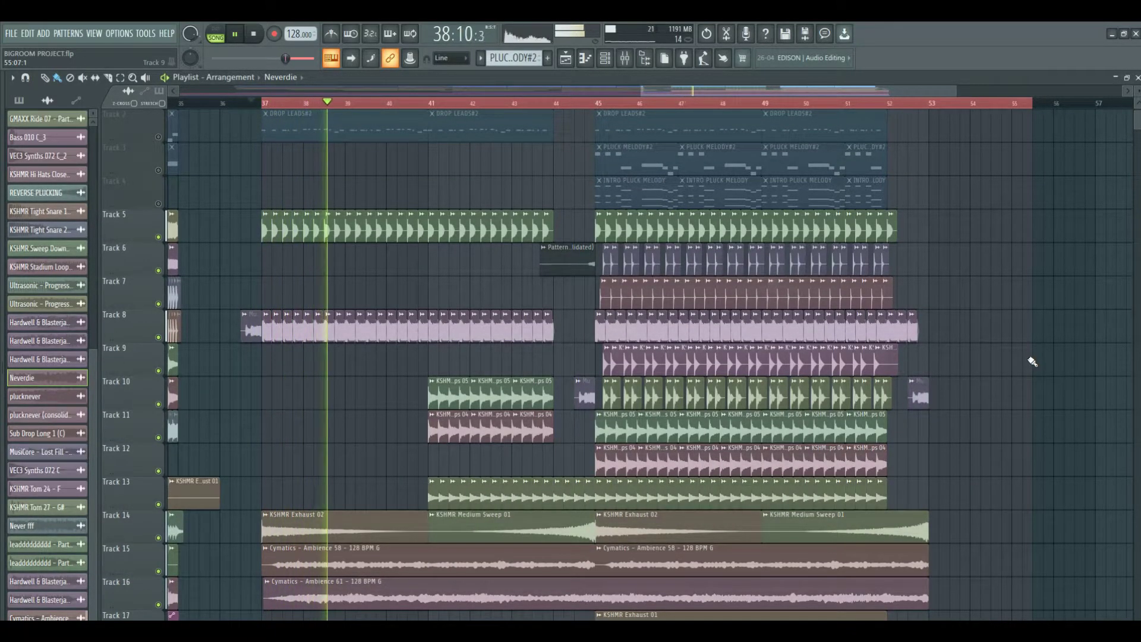
scroll(1033, 362, down, 2)
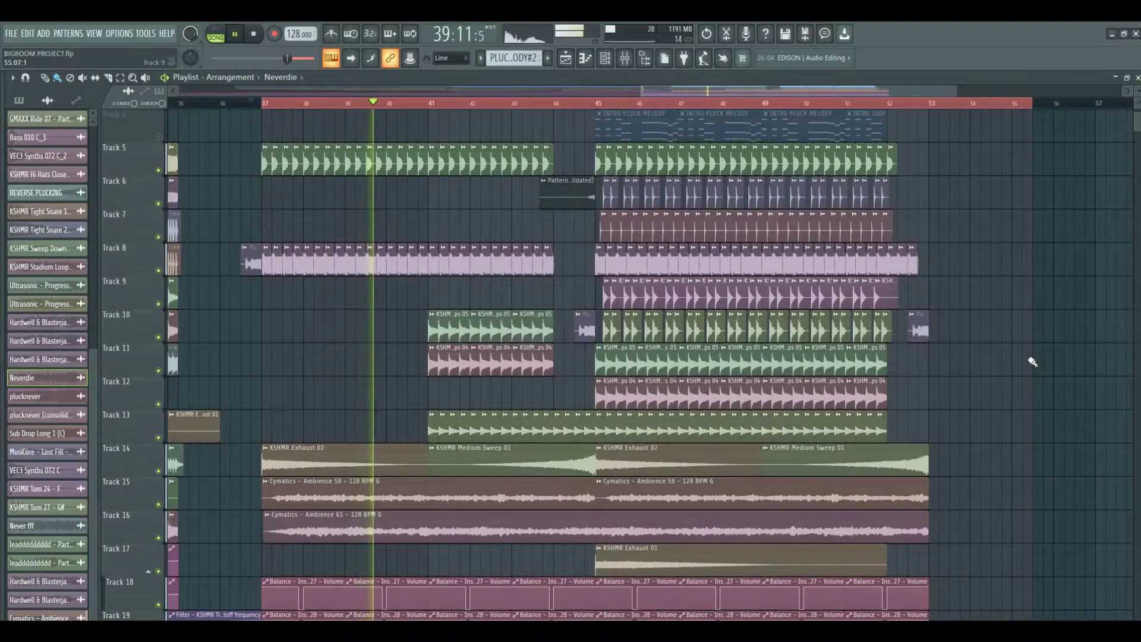
scroll(1032, 362, up, 2)
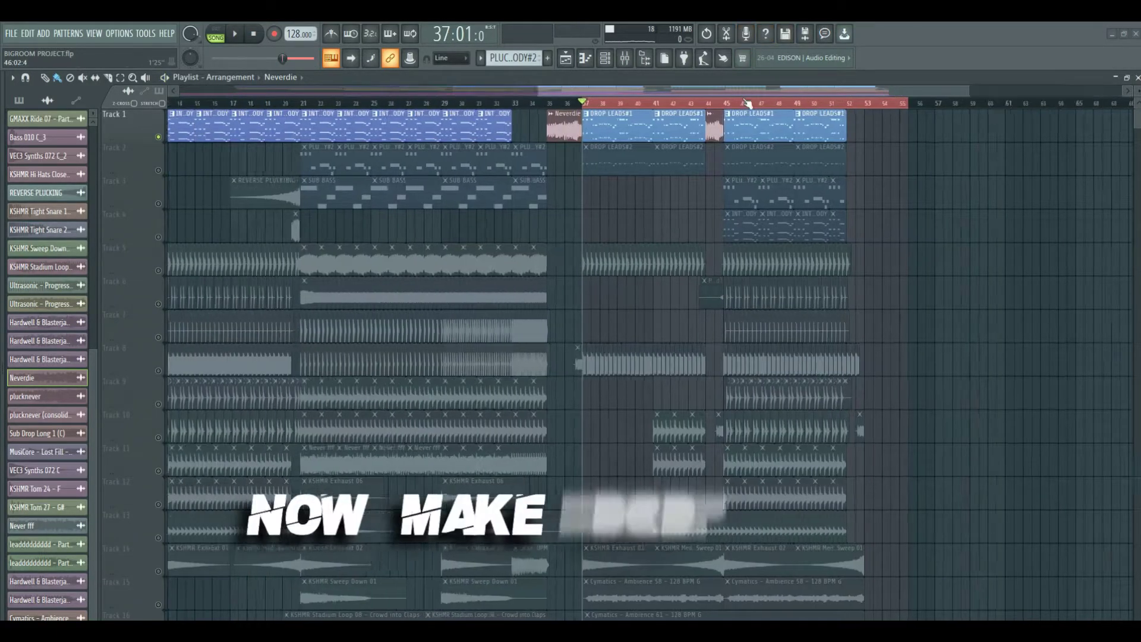
Open the DROP LEADS#1 pattern in the piano roll and play its notes in pattern mode.
scroll(747, 103, up, 3)
double_click(452, 125)
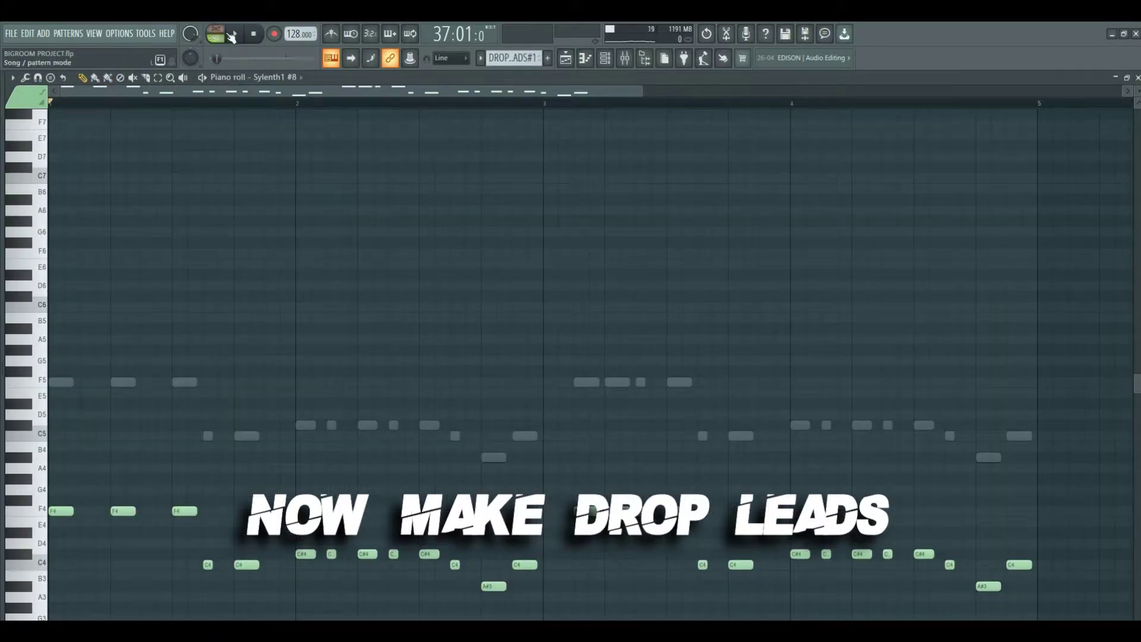
click(217, 35)
scroll(348, 165, down, 3)
scroll(355, 177, down, 4)
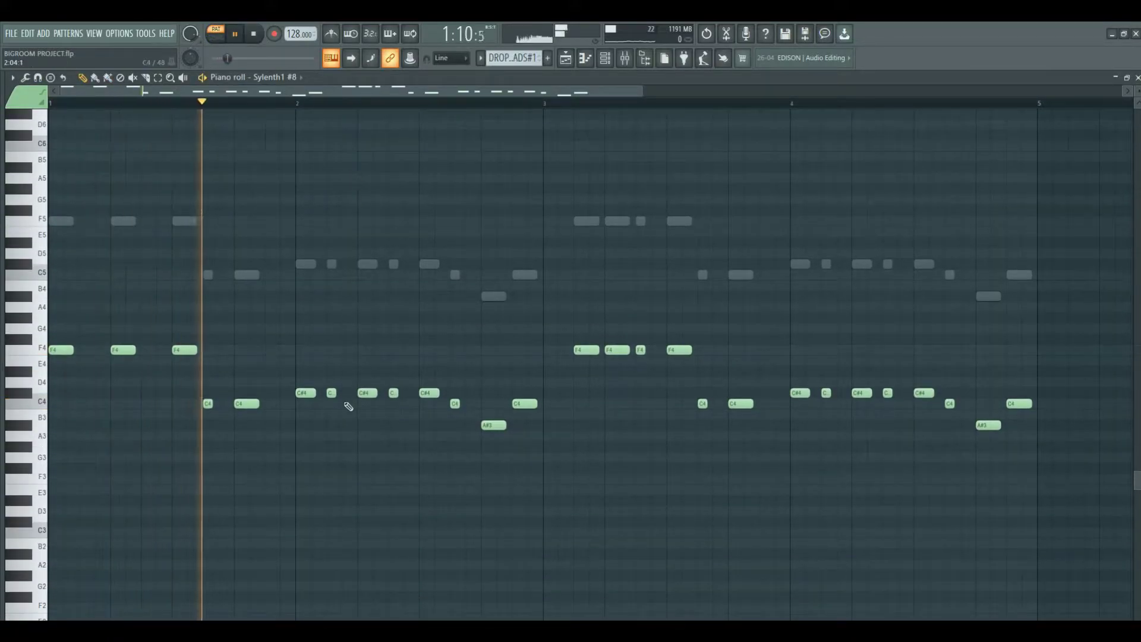
scroll(335, 435, down, 3)
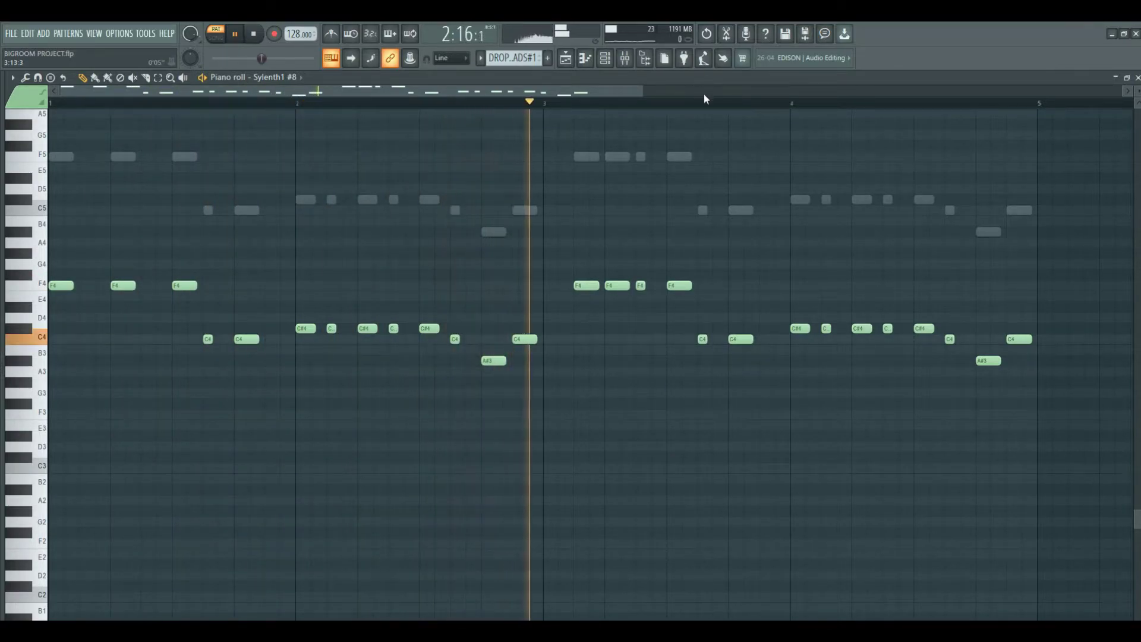
scroll(708, 99, down, 3)
scroll(715, 104, down, 1)
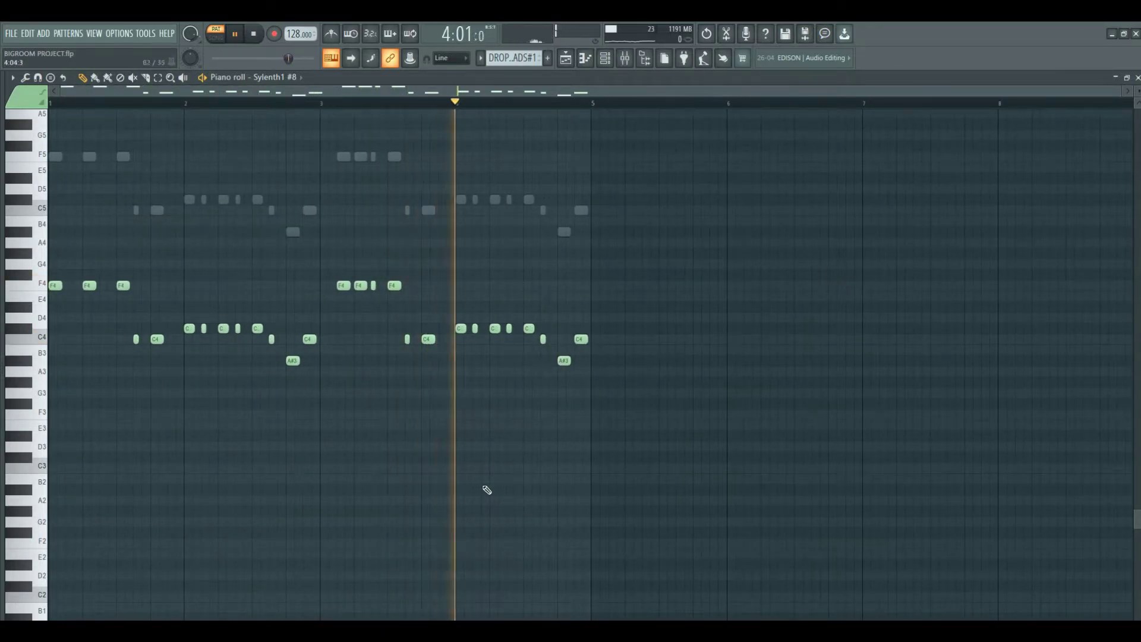
key(space)
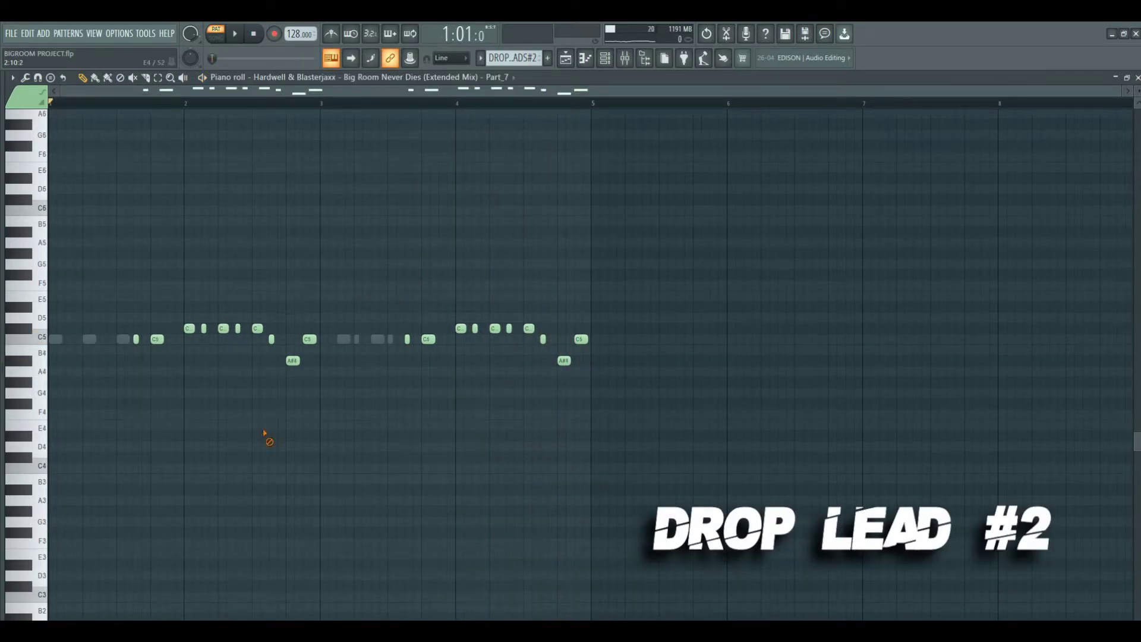
Play the DROP LEADS#2 pattern in the piano roll, and play both drop leads together in the playlist from bar 37.
key(space)
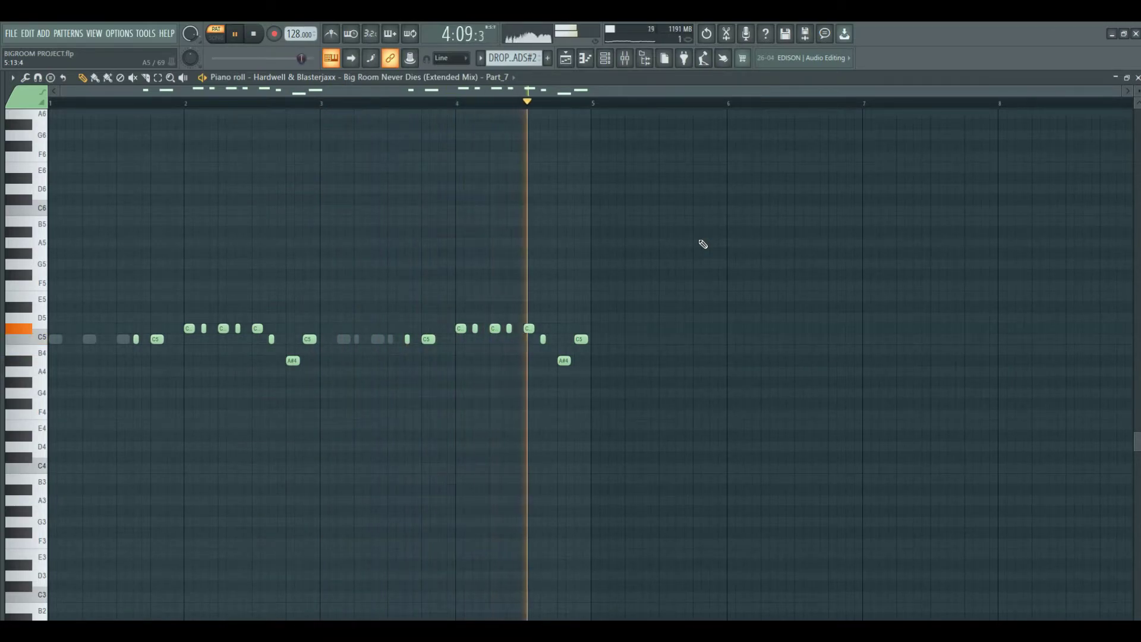
key(ctrl+s)
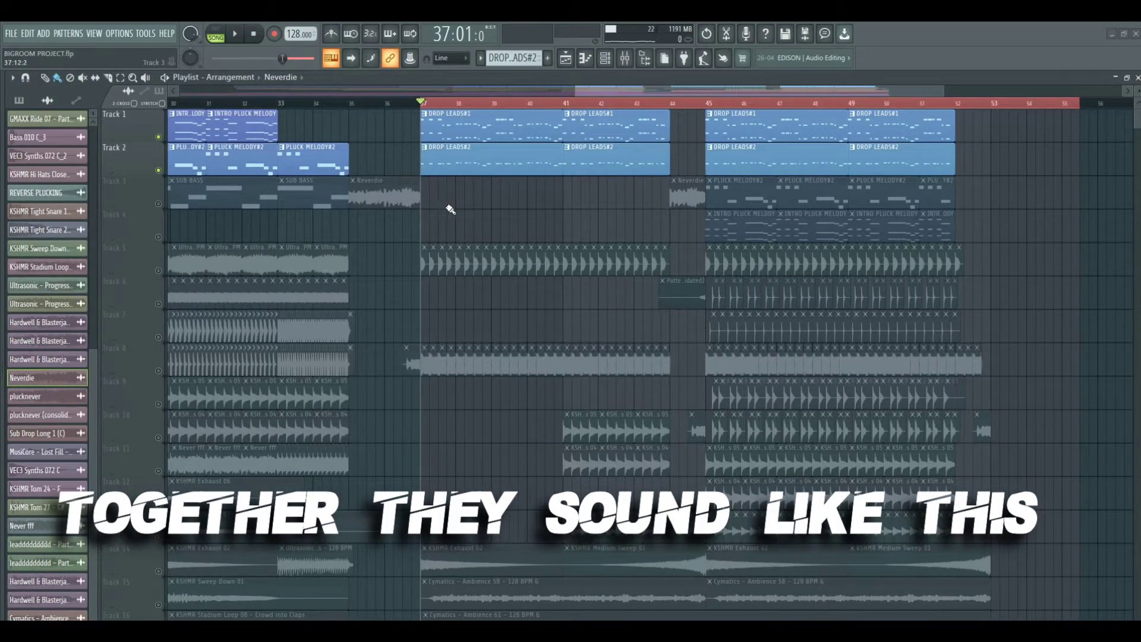
key(space)
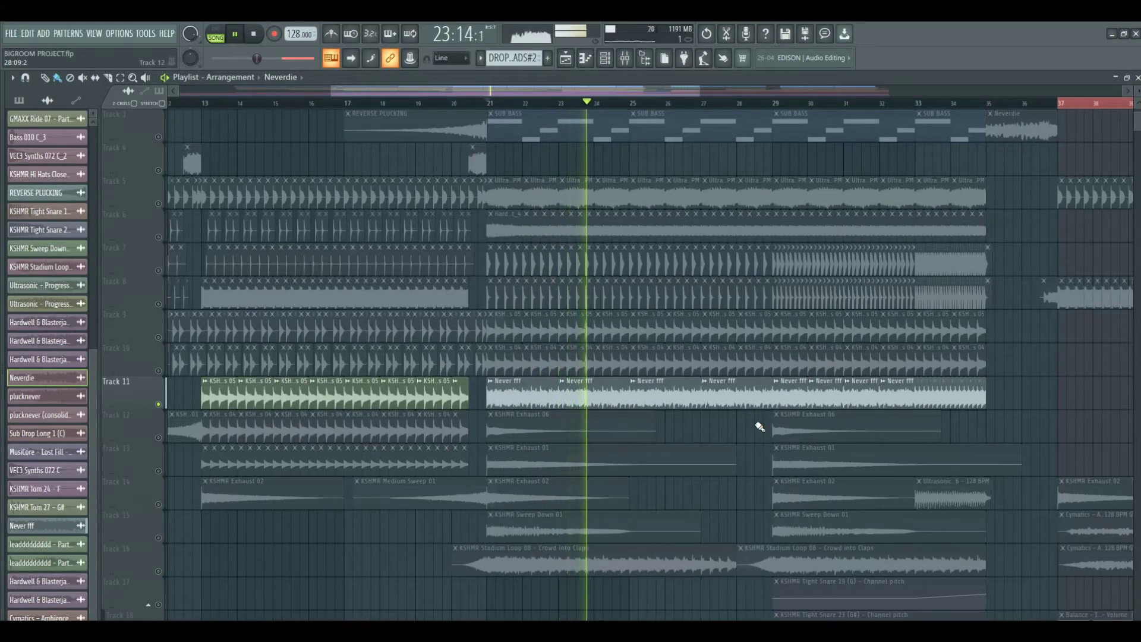
Play the soloed Never fff clips on track 11 from bar 29, and the Neverdie vocal fill on soloed track 3 from bar 35.
click(781, 104)
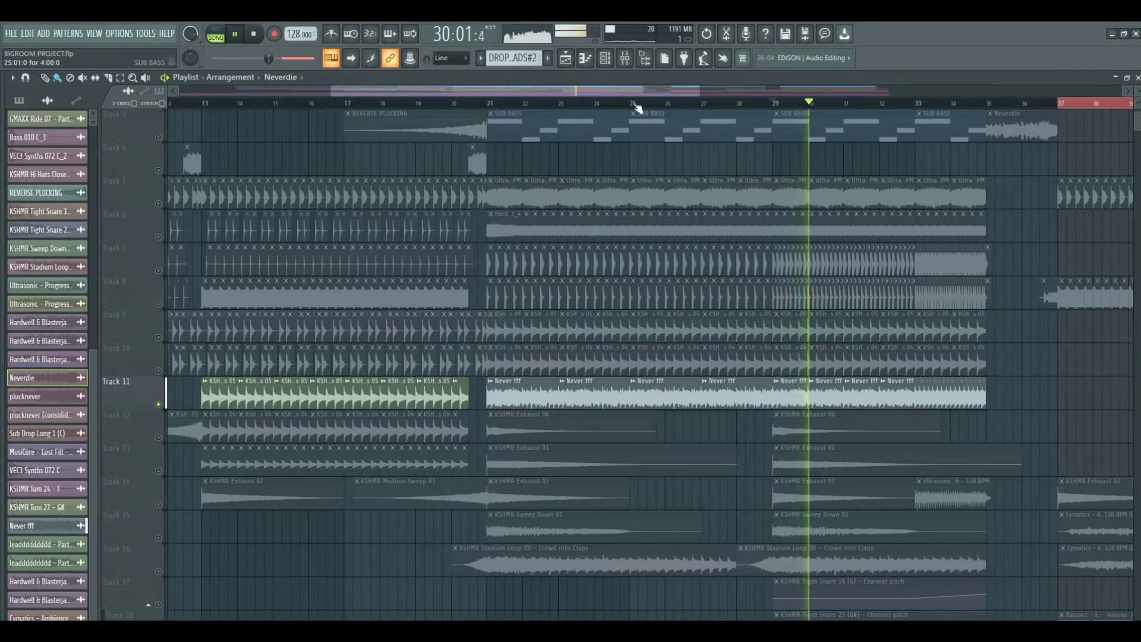
scroll(676, 101, right, 5)
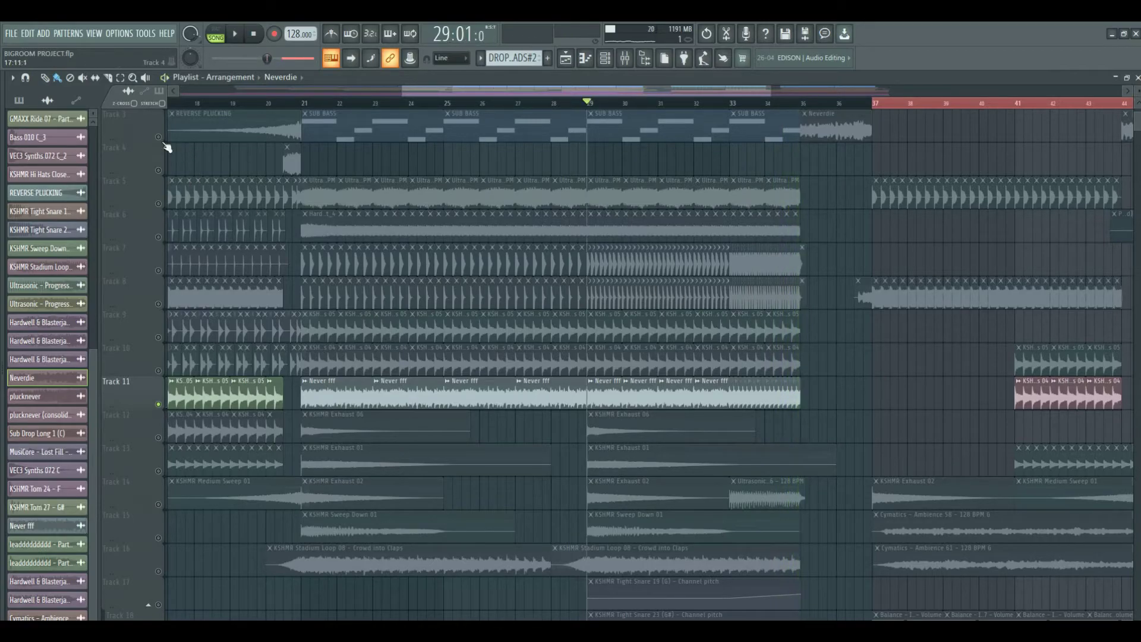
click(482, 136)
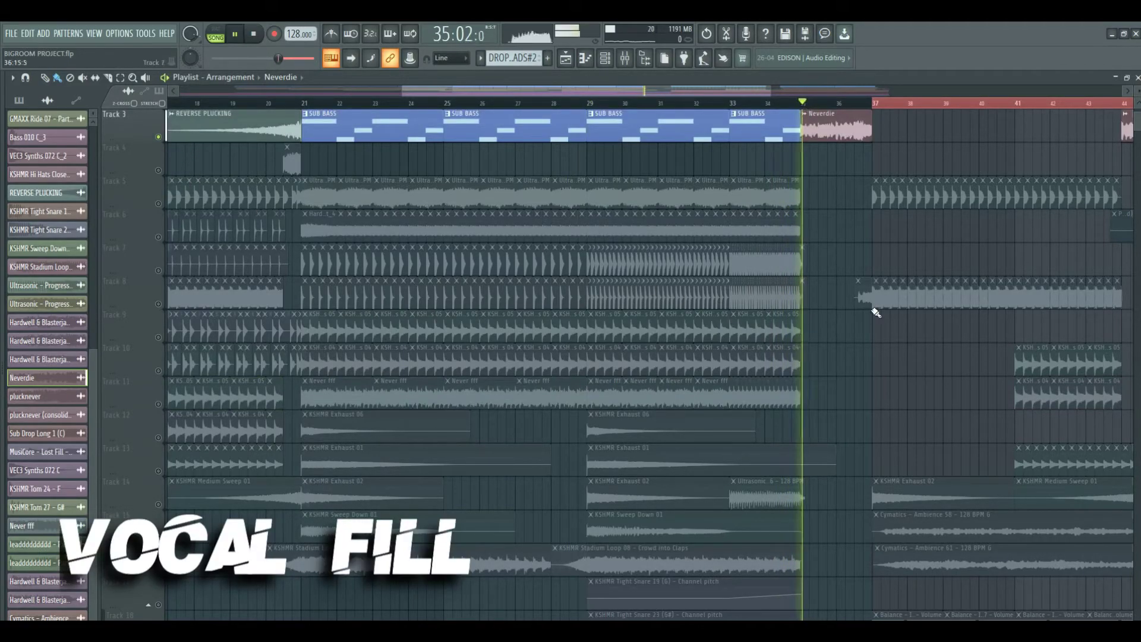
scroll(871, 356, up, 2)
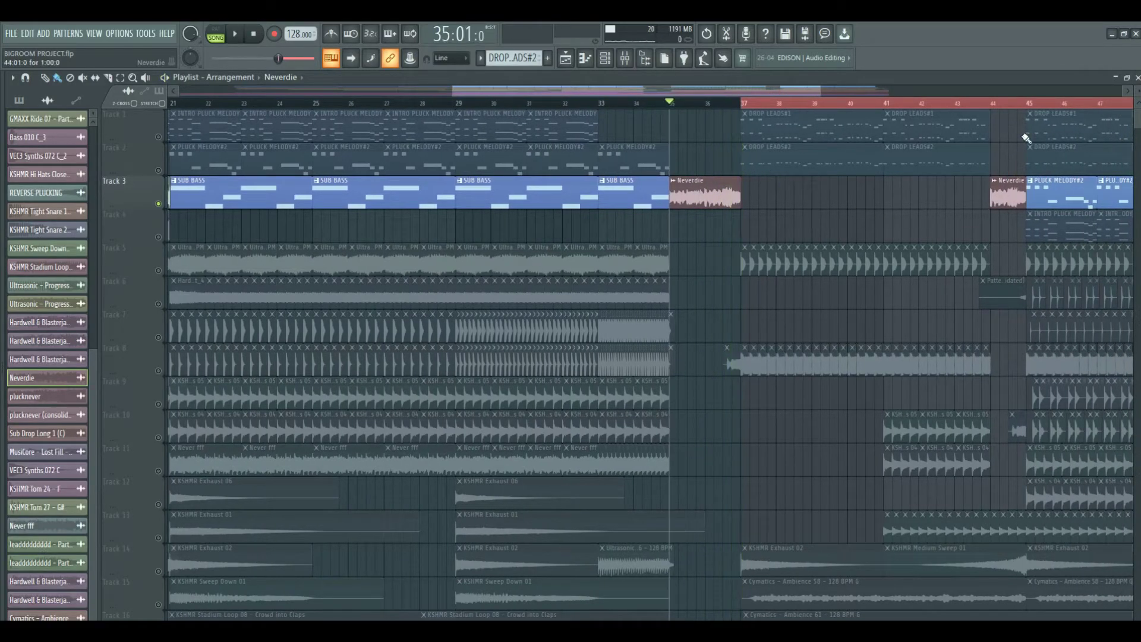
Play the arrangement with all tracks unmuted and follow the whole drop section in the playlist.
key(space)
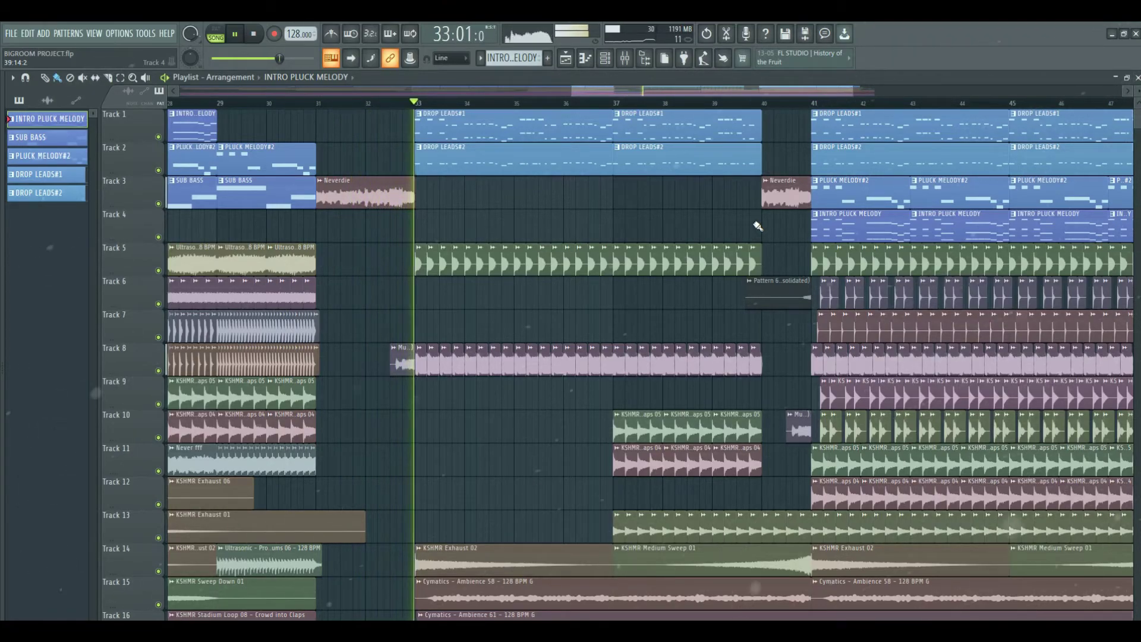
drag(654, 95, 693, 91)
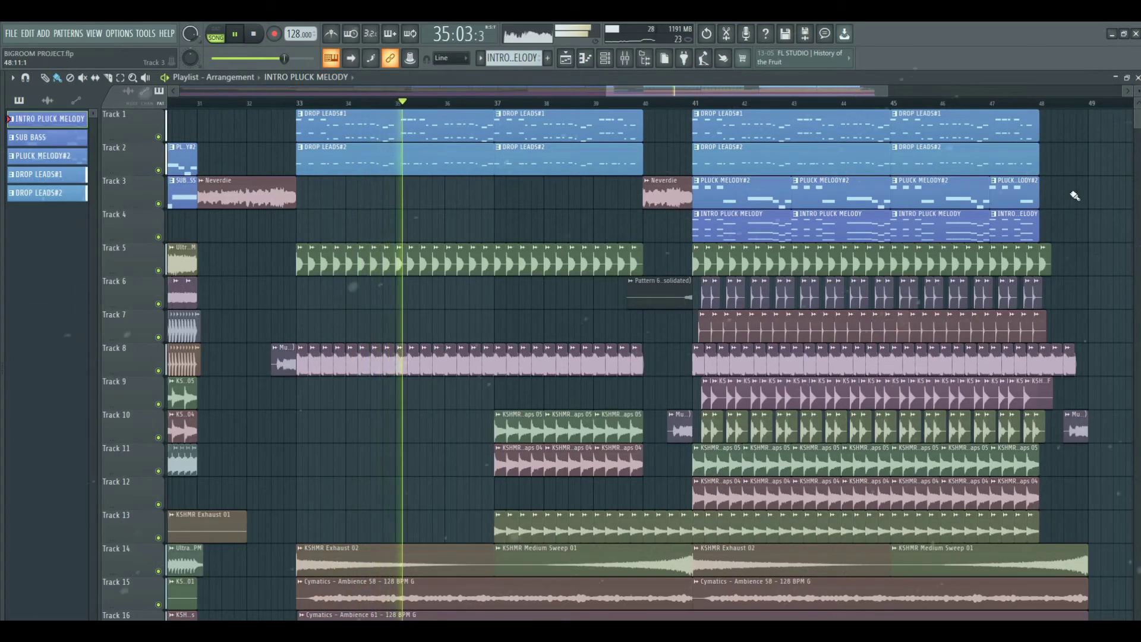